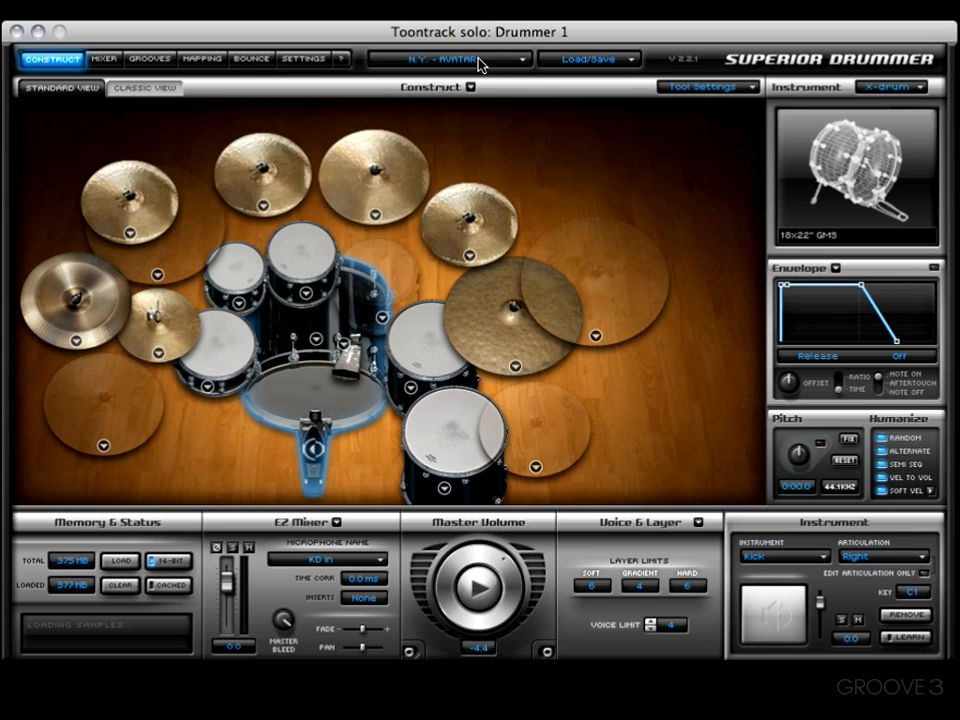
Load the N.Y. - HIT FACTORY kit, then the POP/ROCK kit.
left_click(481, 66)
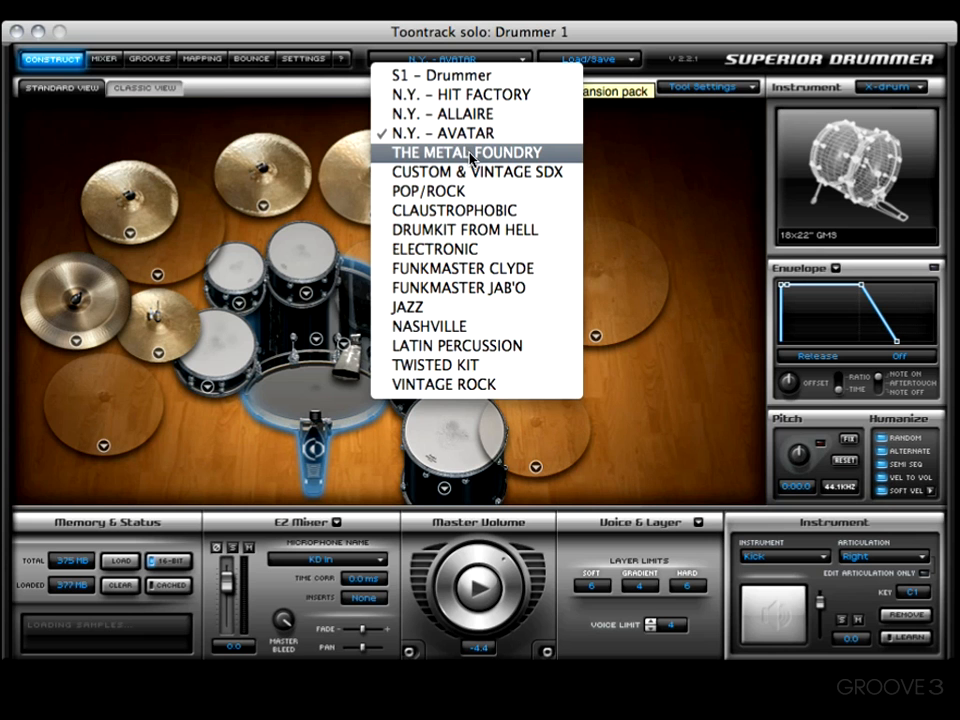
left_click(452, 98)
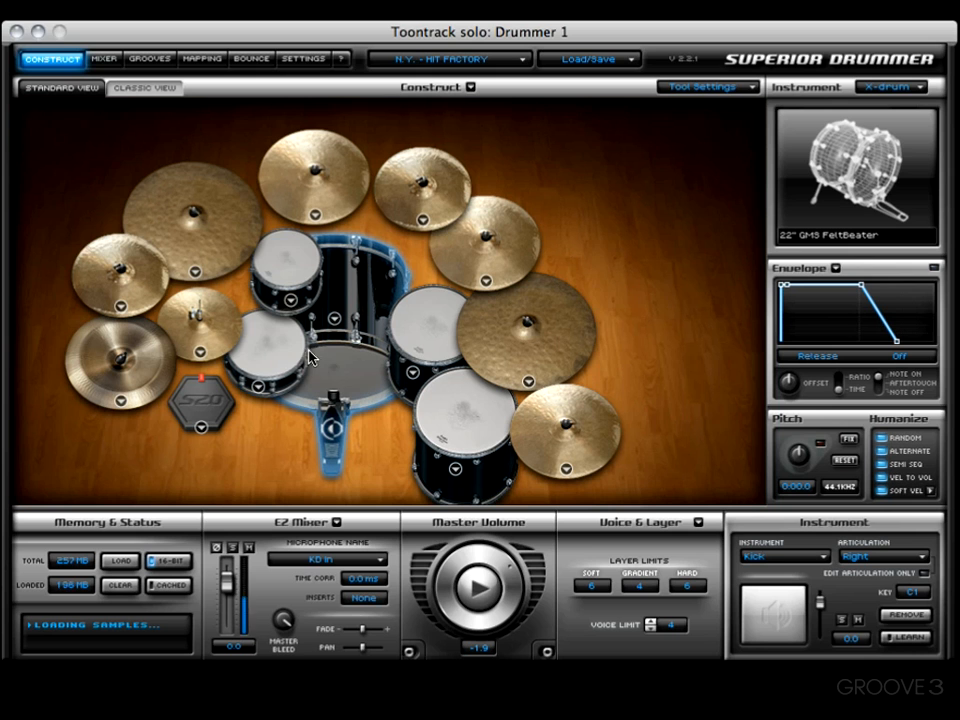
left_click(456, 62)
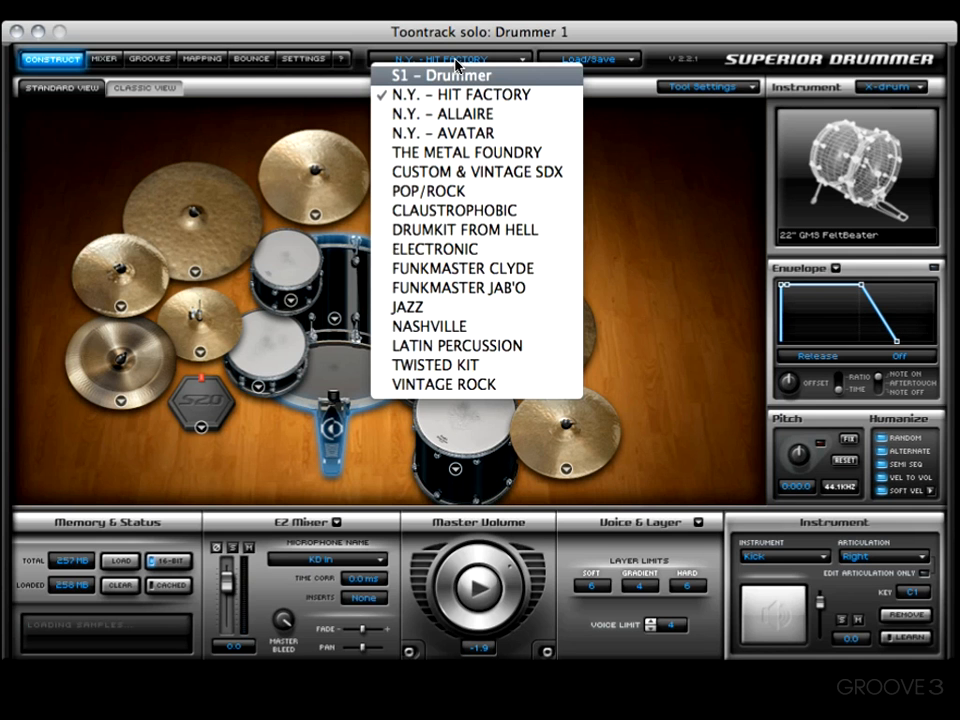
left_click(472, 193)
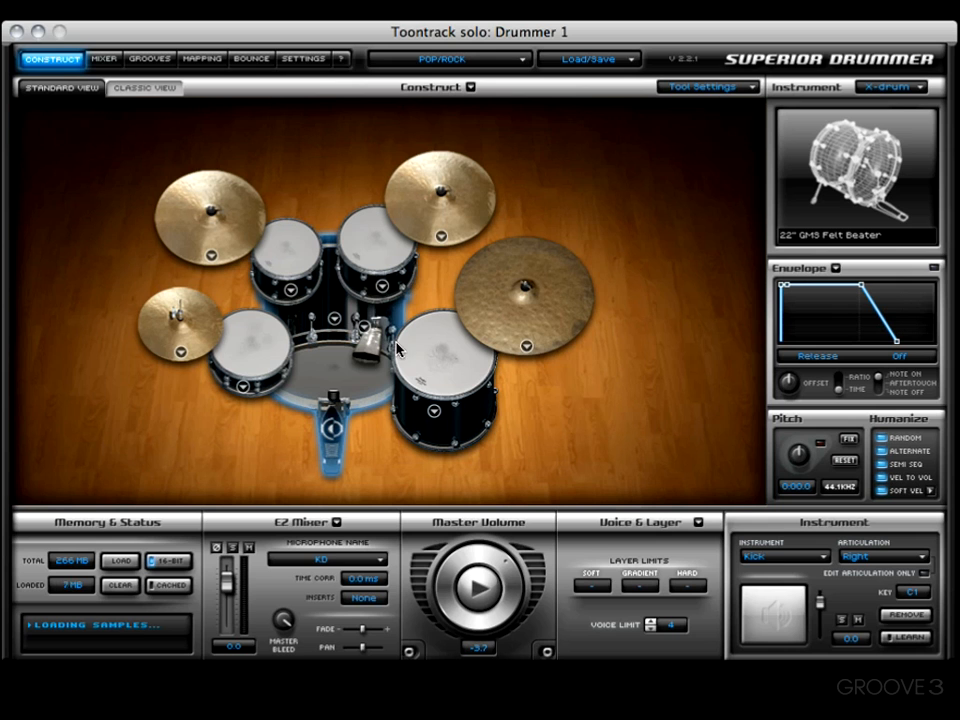
Audition the POP/ROCK kick, snare and rack tom, then load the ELECTRONIC kit.
left_click(336, 378)
left_click(318, 372)
left_click(273, 350)
left_click(325, 369)
left_click(265, 352)
left_click(338, 373)
left_click(291, 250)
left_click(466, 60)
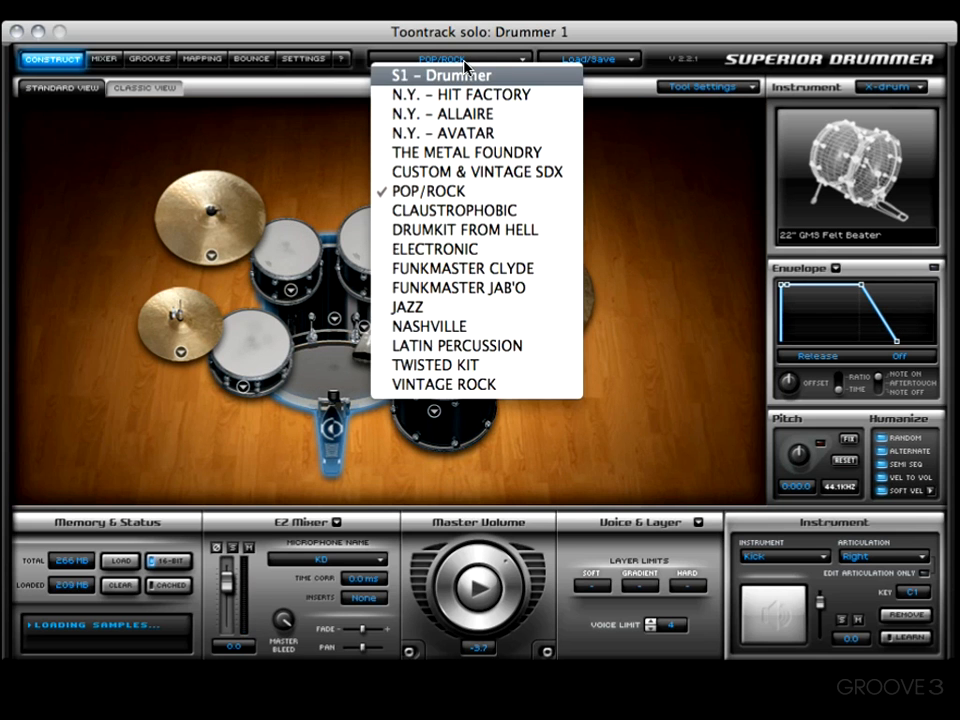
left_click(472, 249)
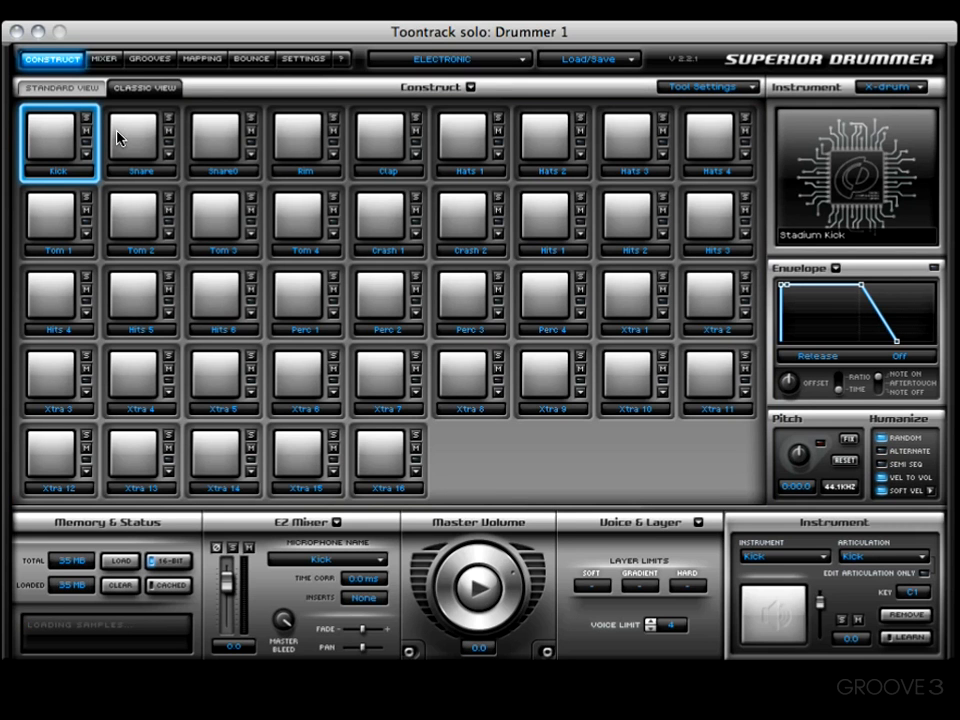
Hit the ELECTRONIC kit's Kick pad three times, then reload the N.Y. - AVATAR kit.
left_click(78, 145)
left_click(66, 141)
left_click(43, 128)
left_click(521, 60)
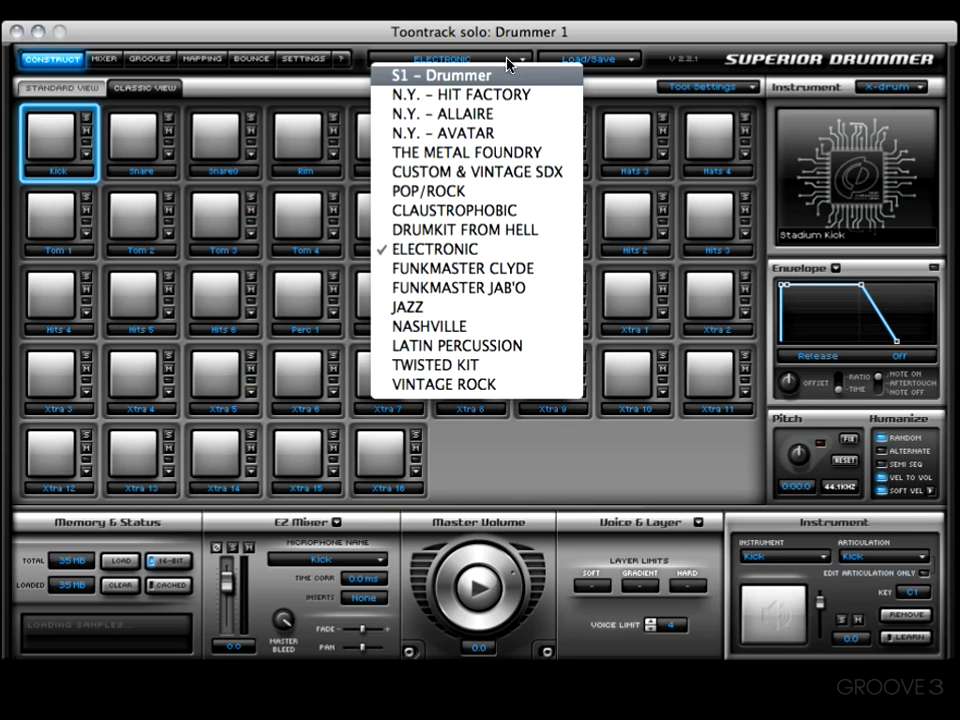
left_click(498, 133)
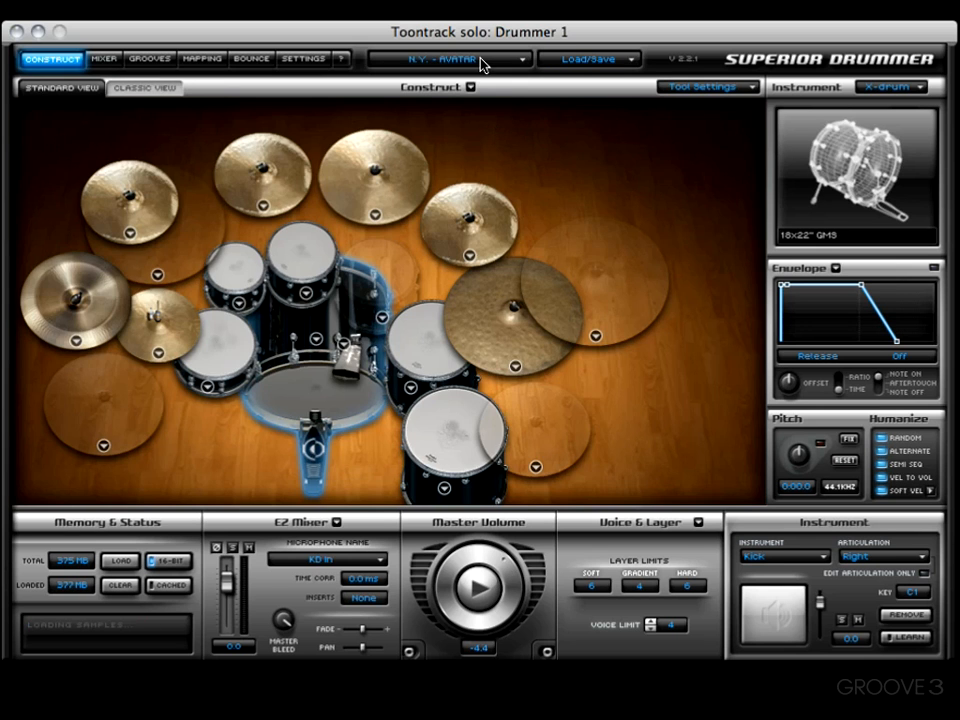
Pick Let It Bleed from Load/Save > Combined Preset > Toontrack to bring up its load options.
left_click(601, 61)
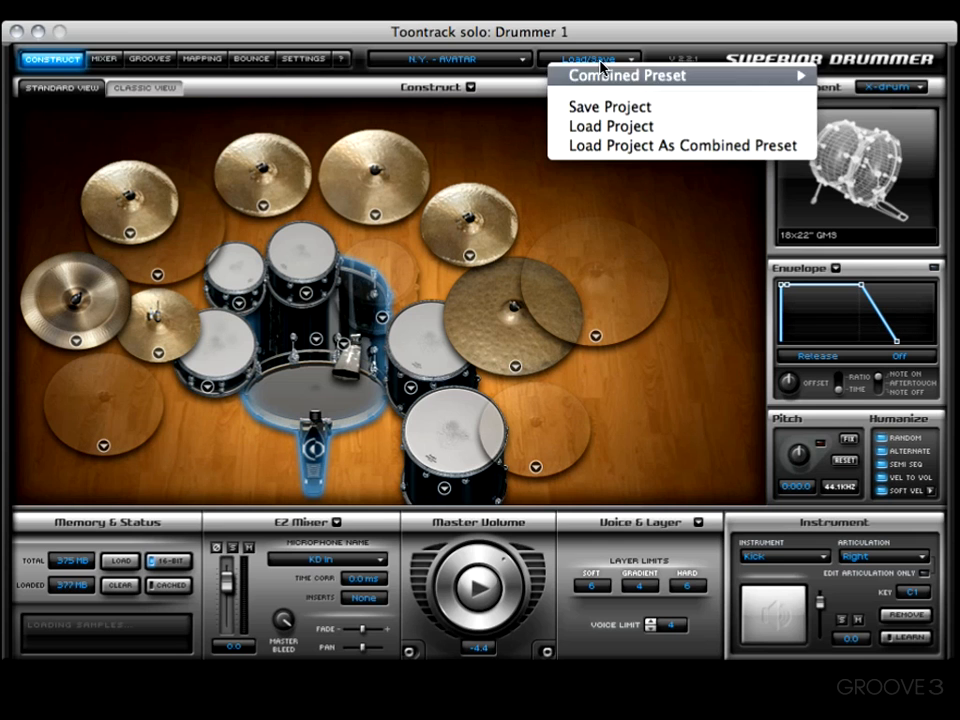
mouse_move(606, 84)
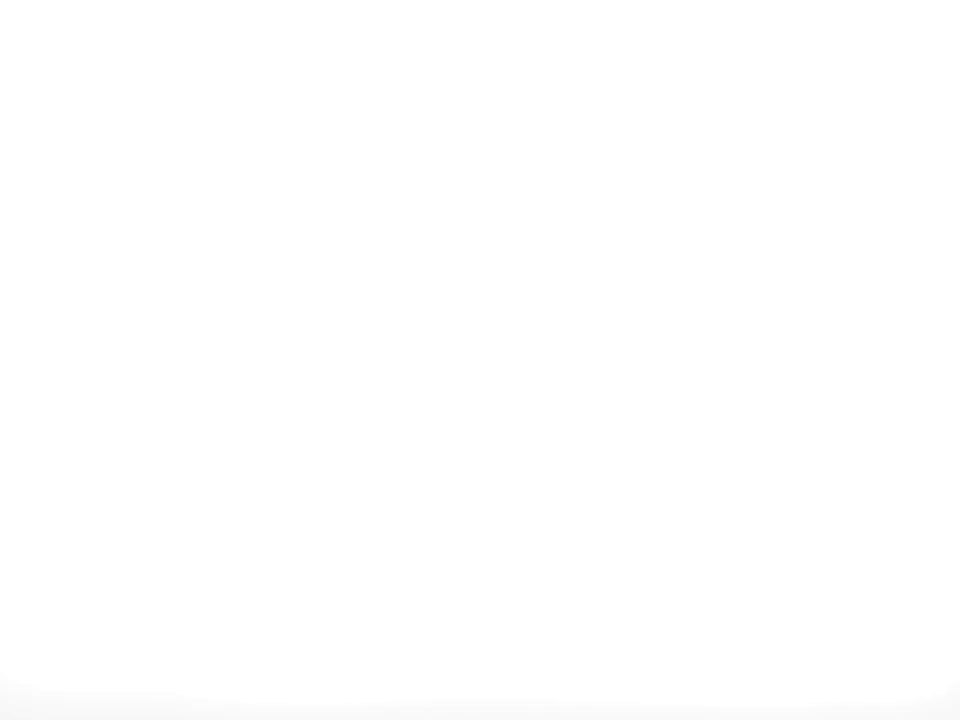
mouse_move(932, 97)
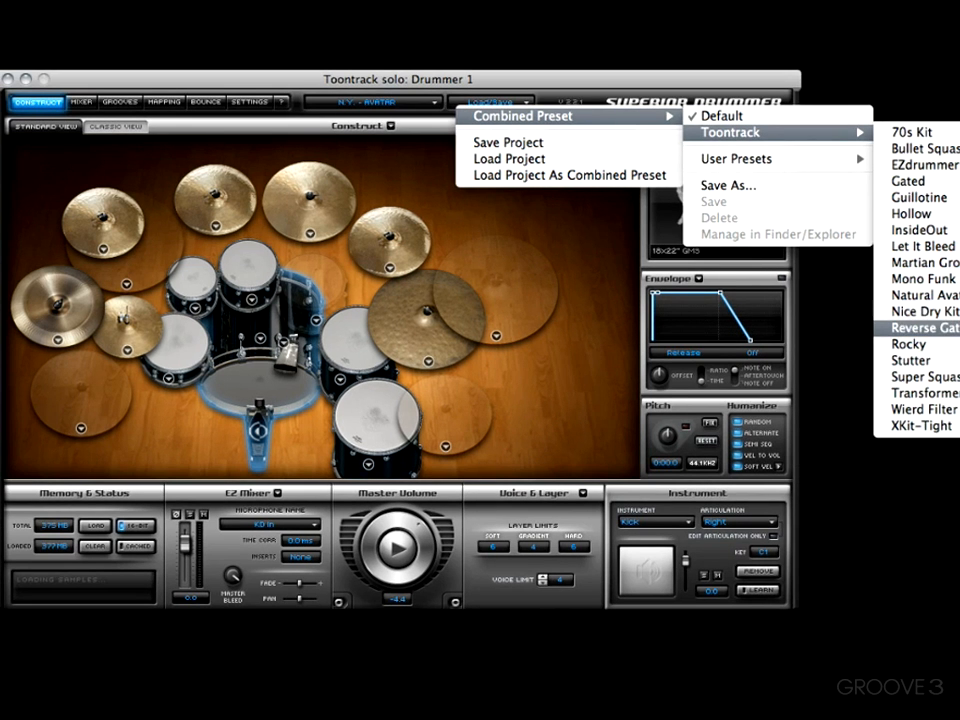
left_click(922, 246)
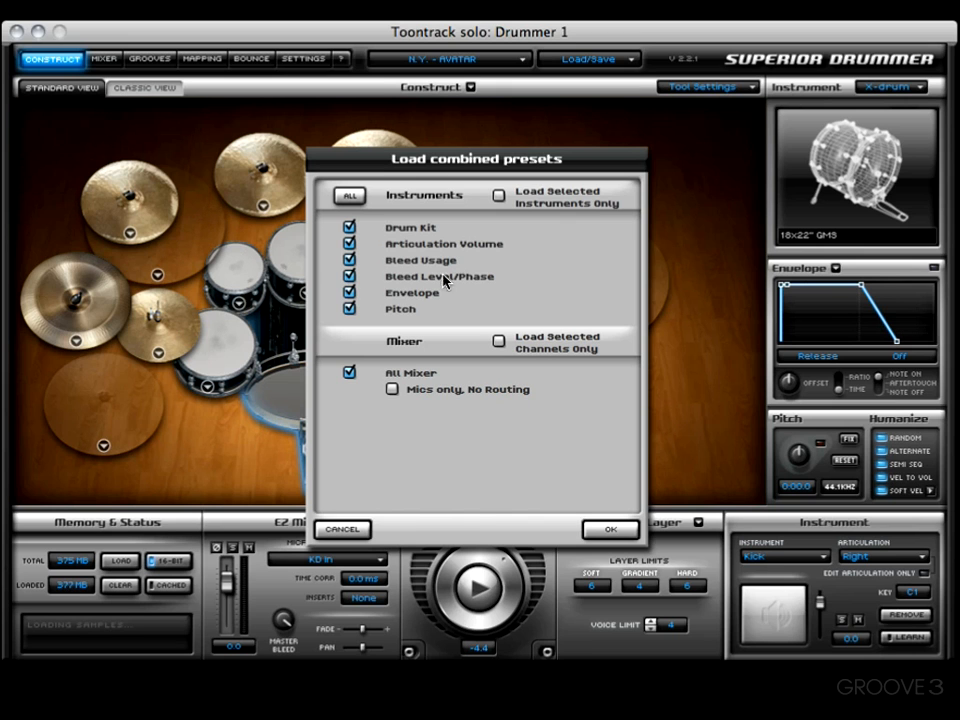
Toggle Drum Kit off and back on, keep All Mixer checked, and confirm loading Let It Bleed.
left_click(349, 227)
left_click(346, 193)
left_click(612, 531)
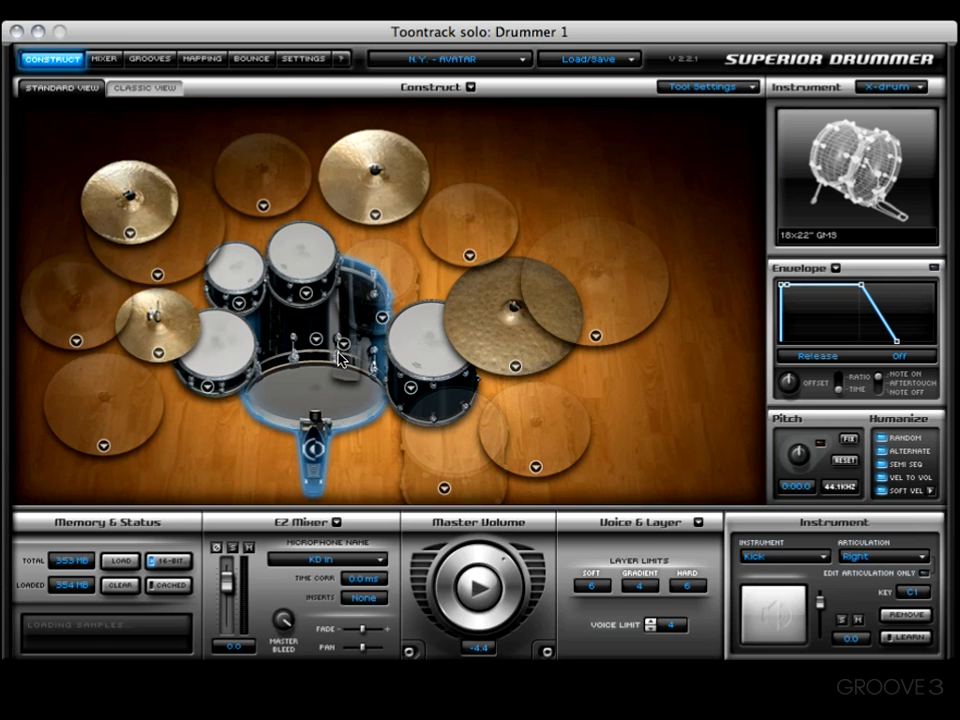
left_click(587, 64)
mouse_move(579, 76)
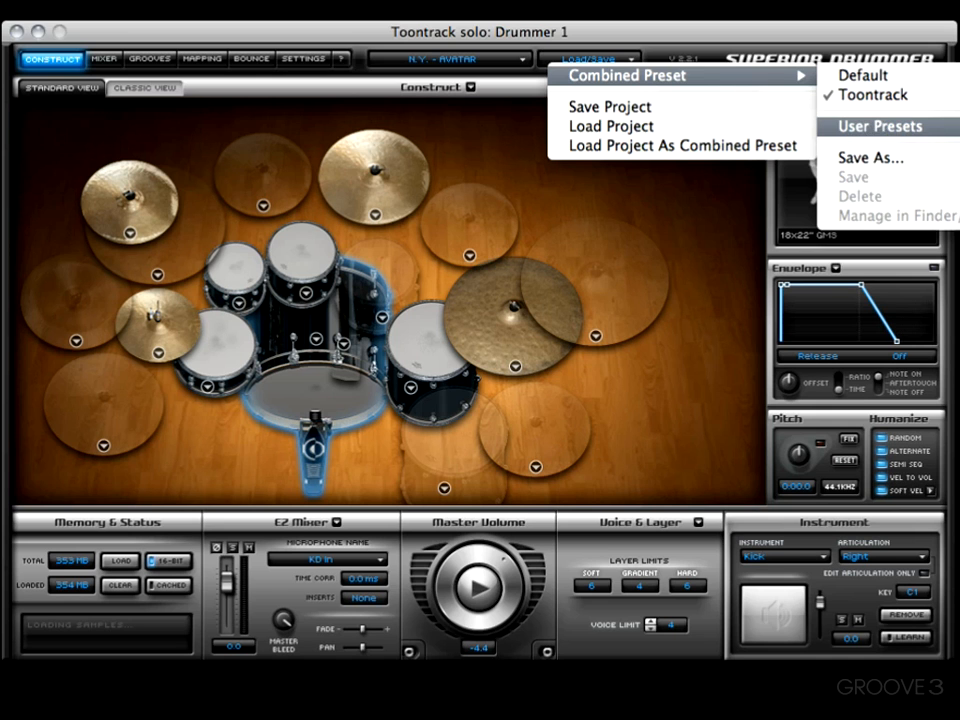
left_click(711, 267)
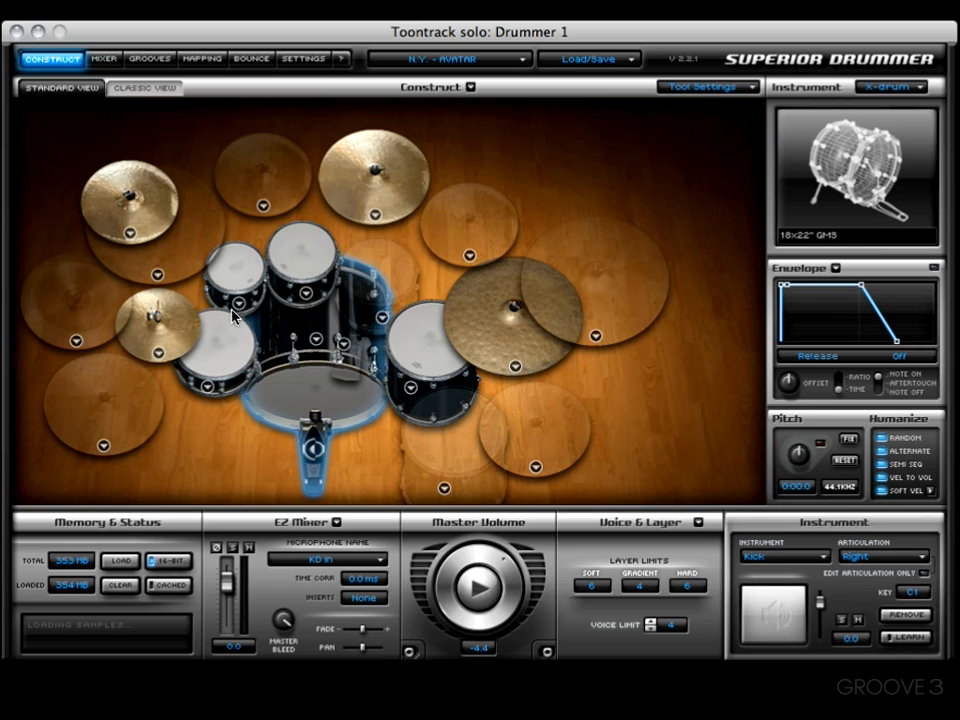
Change the snare to the 13" GMS Piccolo and Cymbal 2 to the 20" Sabian Dark Chinese.
left_click(208, 388)
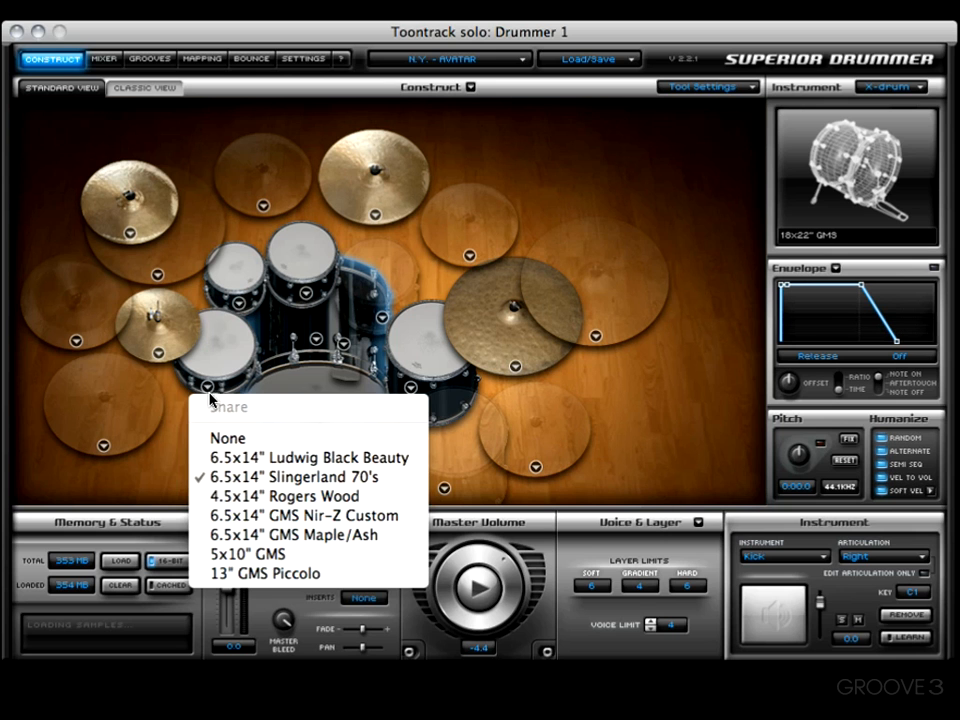
left_click(256, 575)
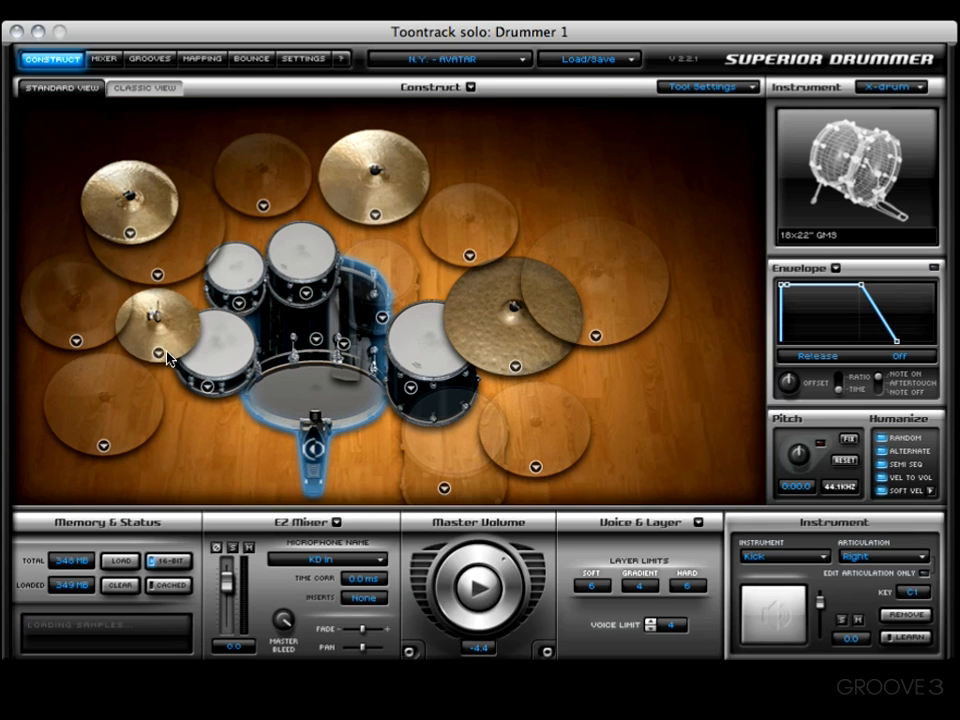
left_click(133, 234)
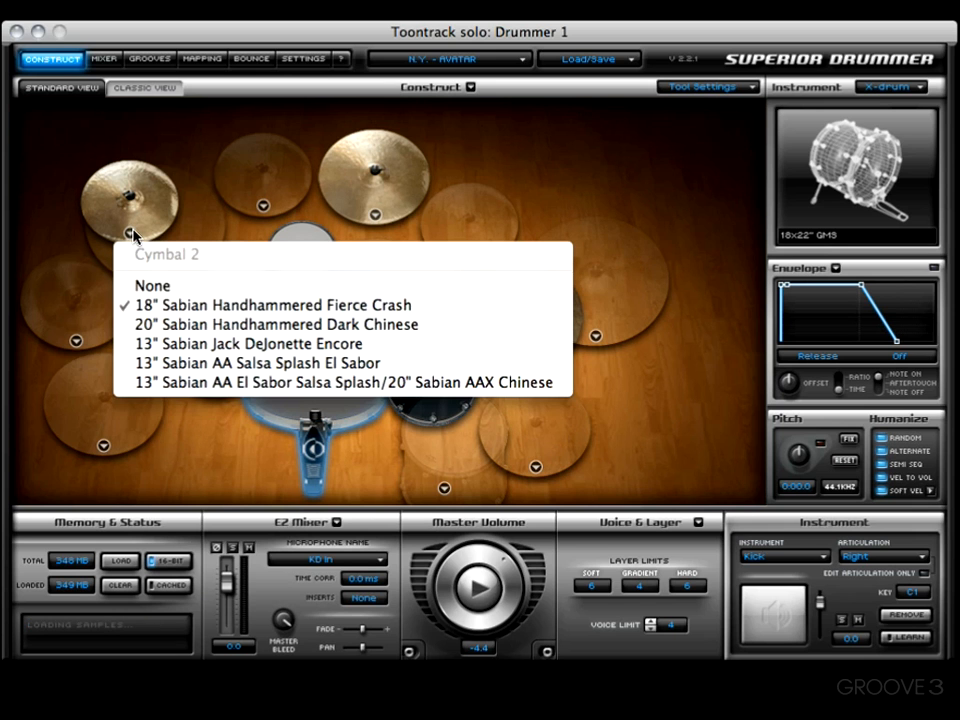
left_click(182, 324)
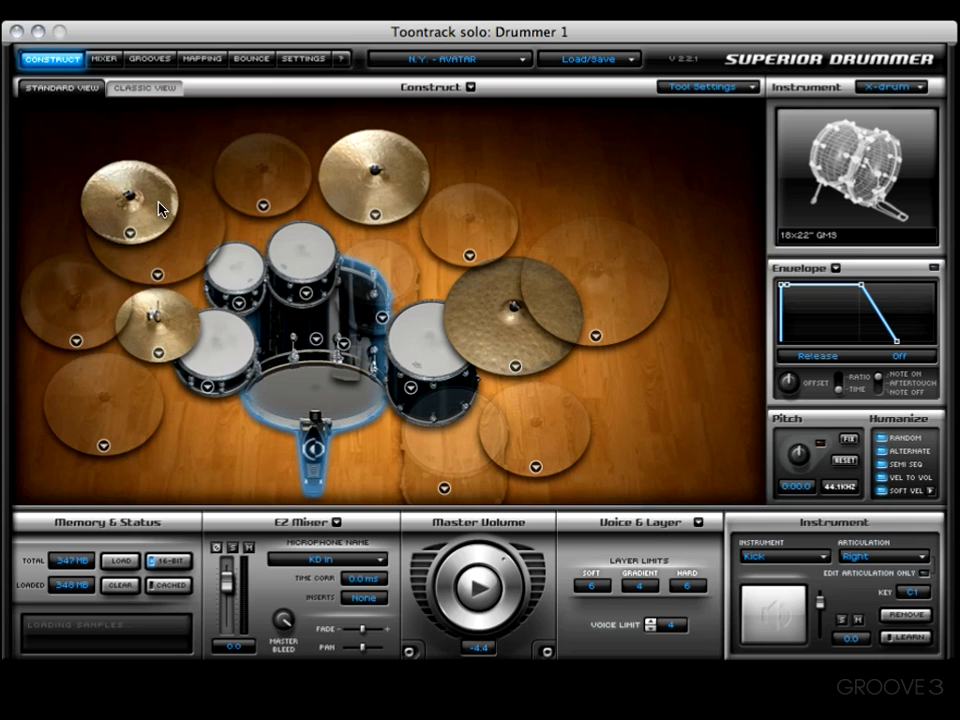
Make Cymbal 3 an 18" Sabian HHXtreme Crash and Floortom 2 a 16x18" GMS Coated Heads tom.
left_click(266, 209)
left_click(322, 279)
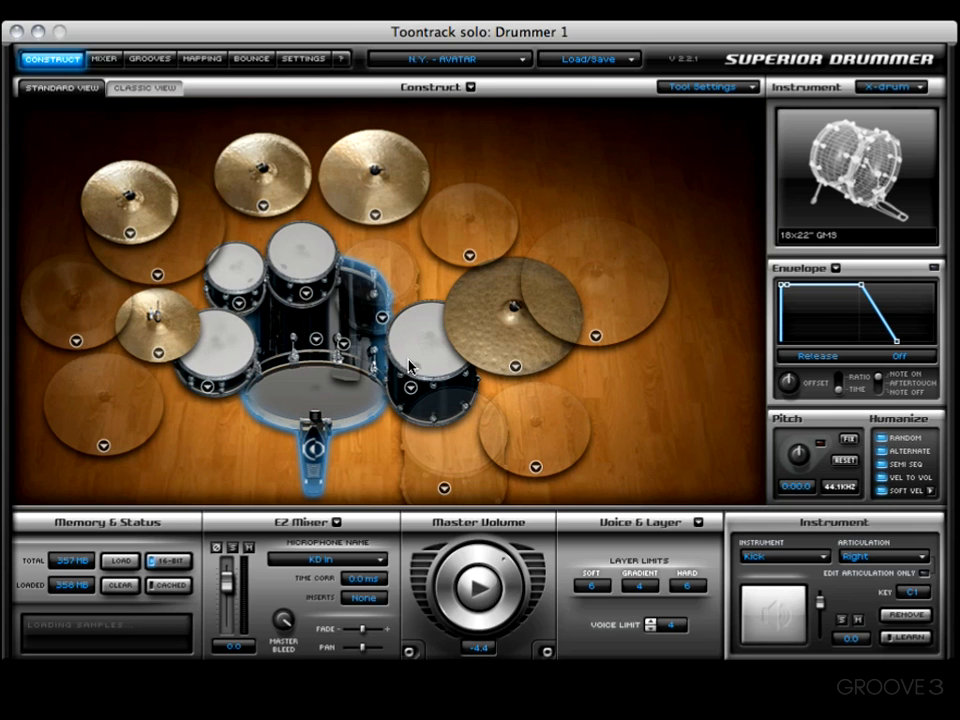
left_click(445, 490)
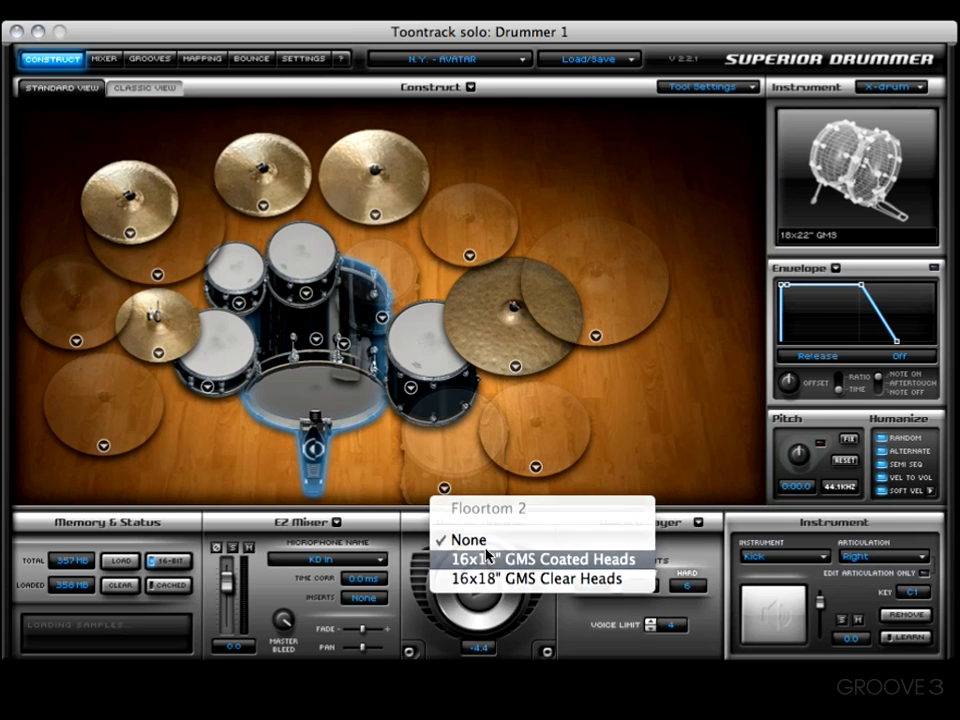
left_click(488, 557)
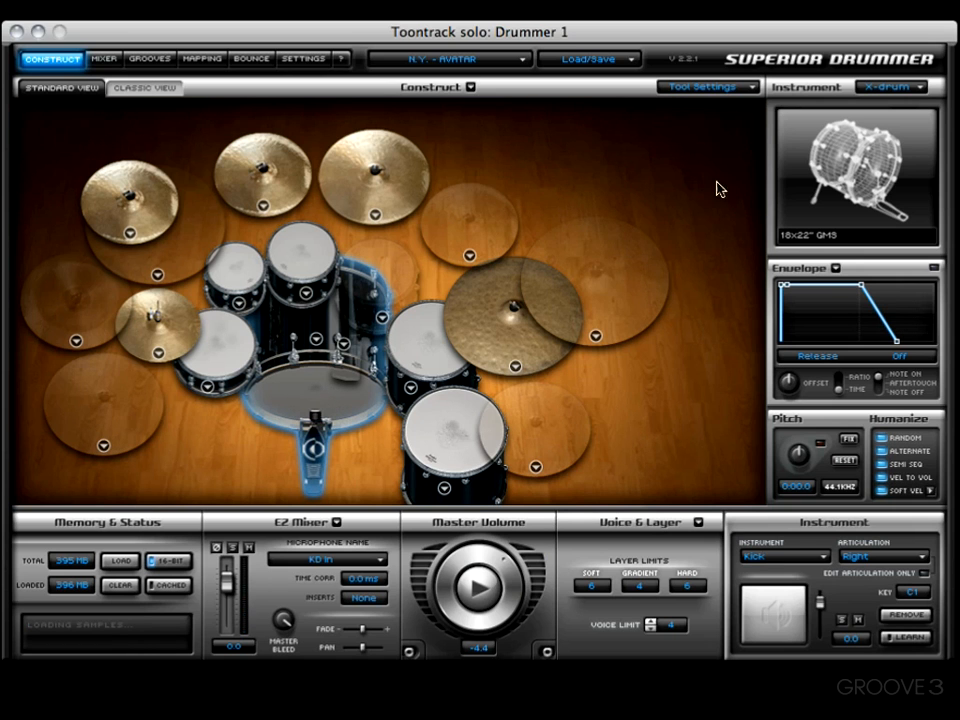
Save a new combined preset with all instrument settings and mixer, named 'JUST NAME IT ALREADY!'.
left_click(607, 62)
mouse_move(746, 75)
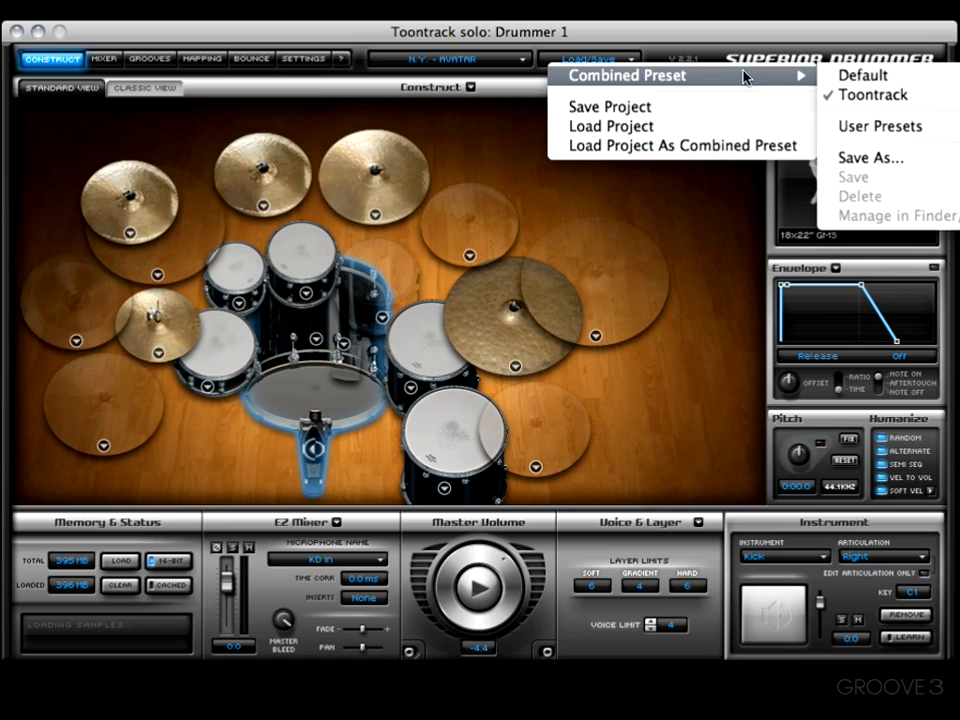
left_click(903, 163)
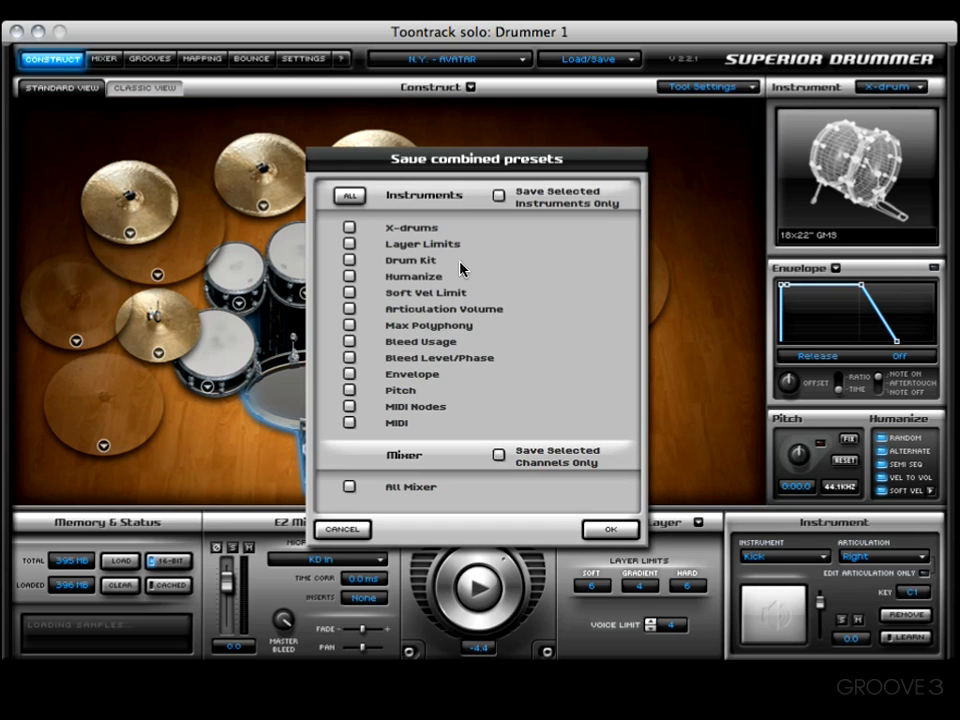
left_click(349, 195)
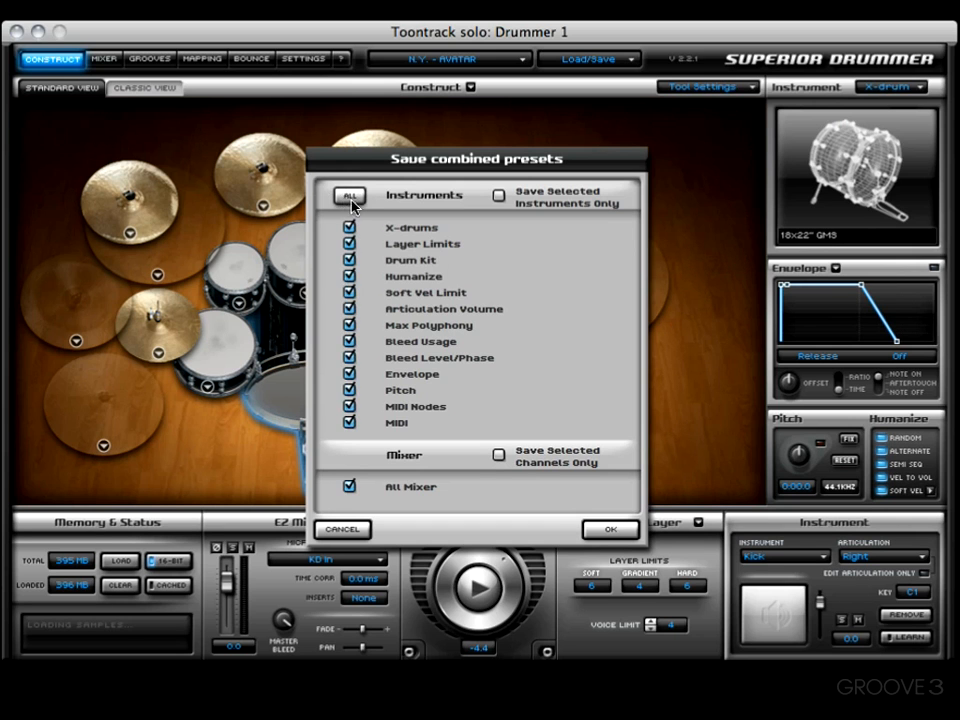
left_click(608, 530)
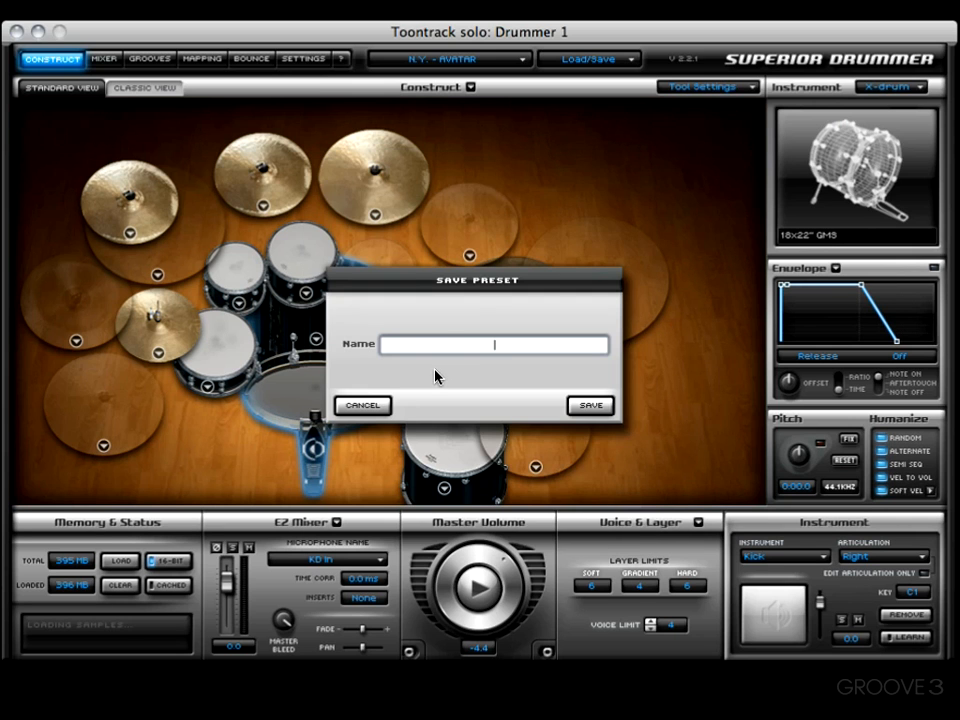
type("JUST NAME IT ALREADY!")
left_click(590, 405)
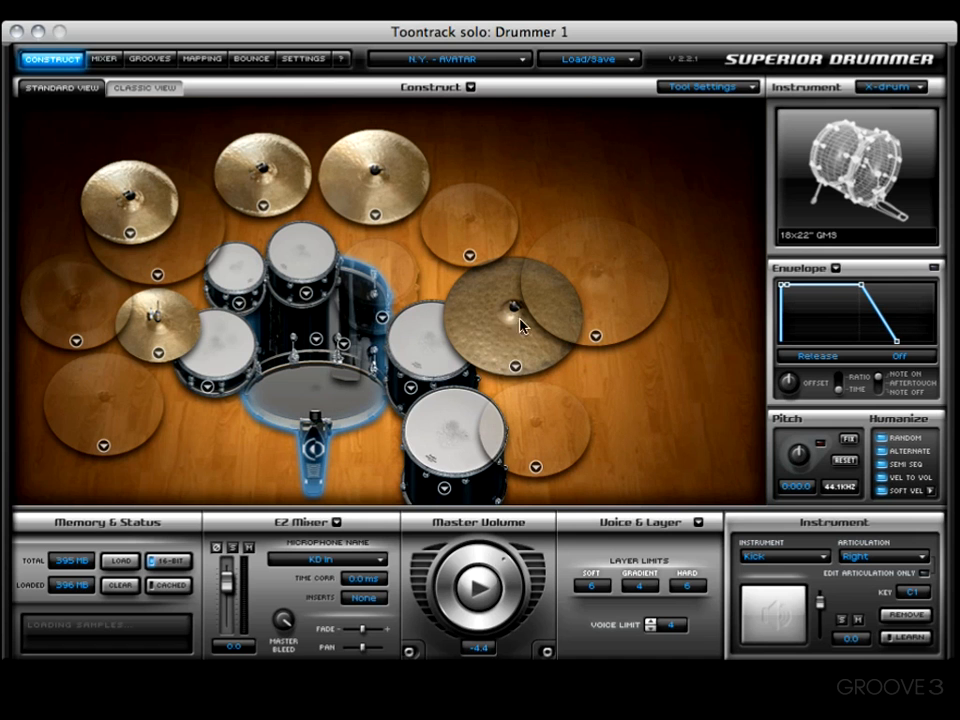
Open the Combined Preset submenu to show JUST_NAME_IT_ALREADY among the user presets.
left_click(588, 62)
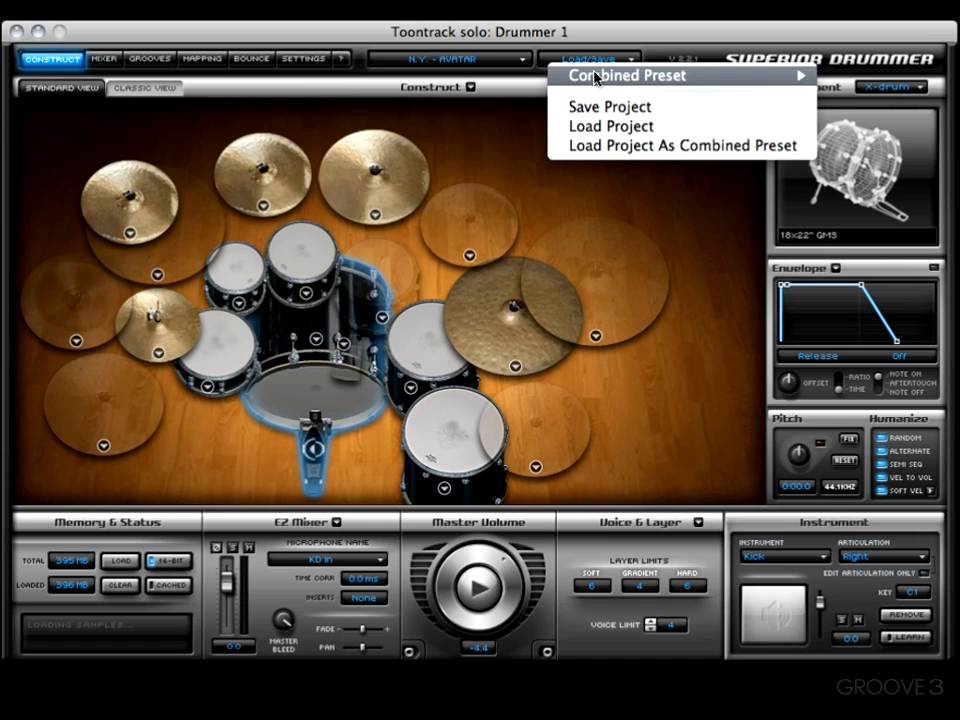
mouse_move(595, 77)
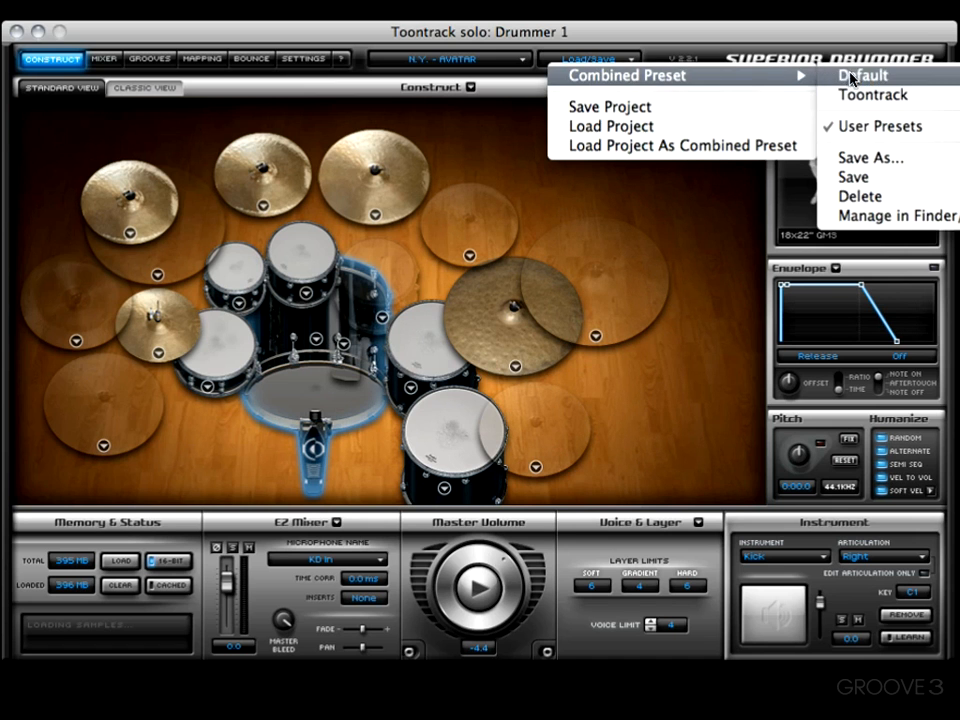
mouse_move(874, 126)
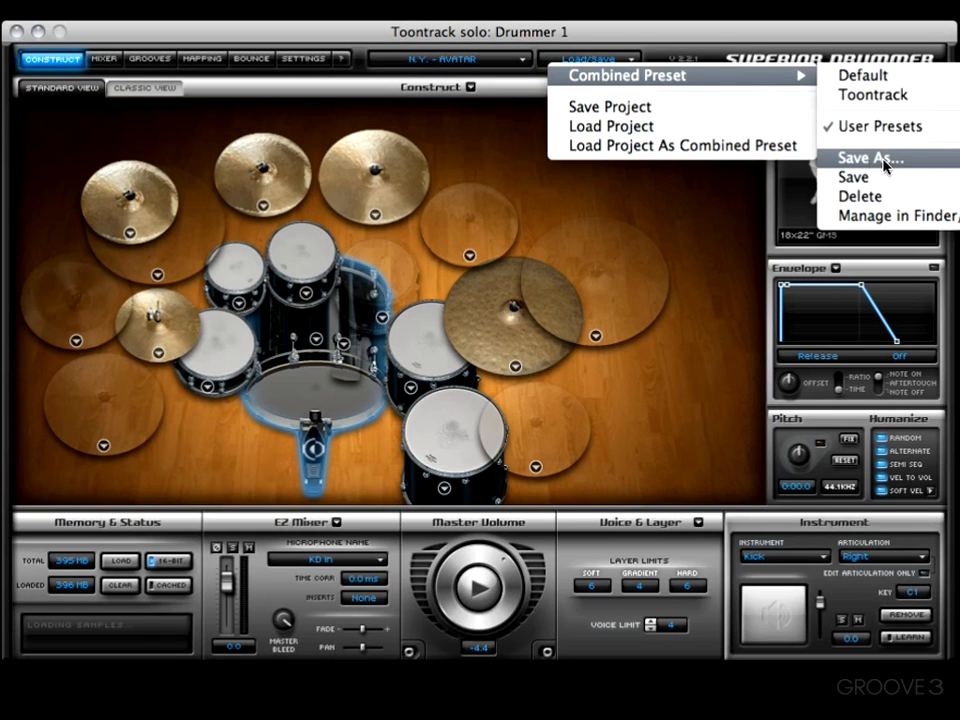
Reveal the user presets in Finder, select JUST_NAME_IT_ALREADY, then close the Finder window.
left_click(888, 216)
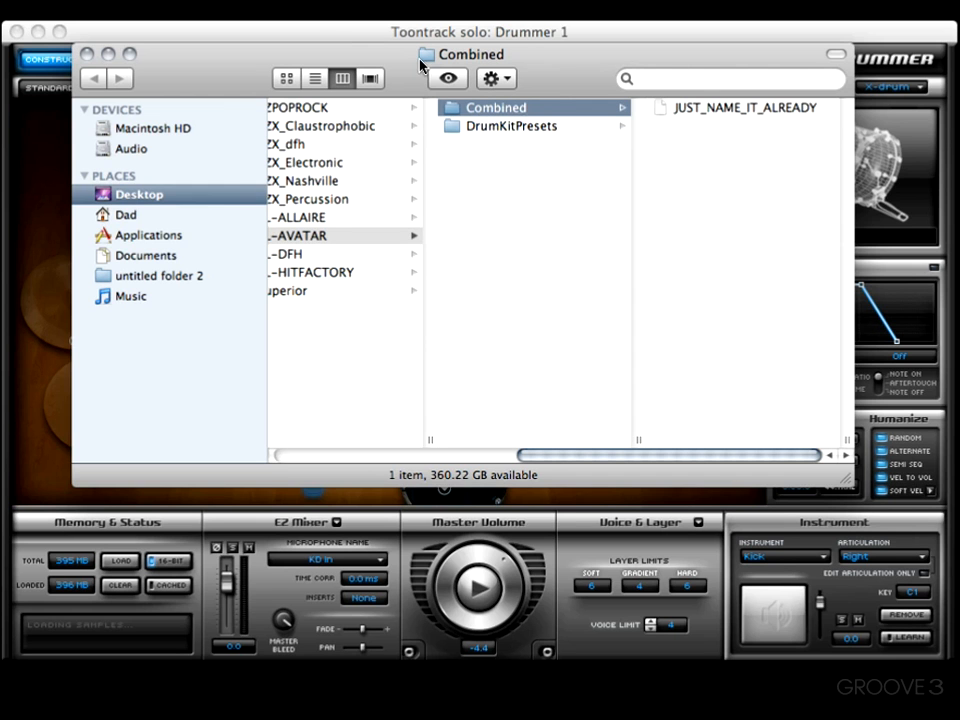
left_click(706, 112)
scroll(340, 150, "left", 5)
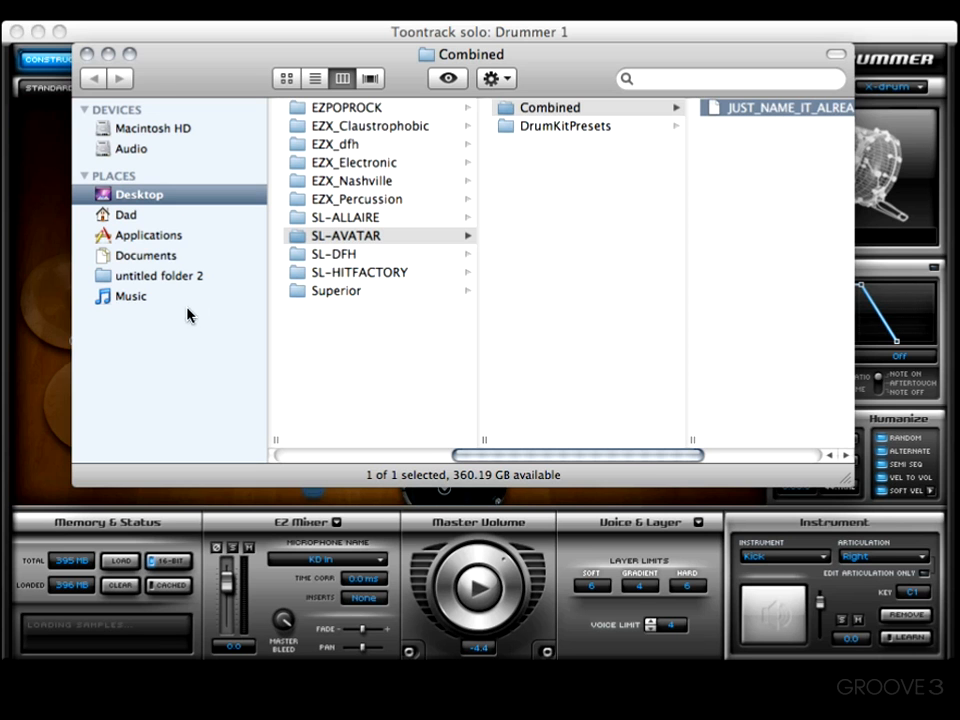
key("super+Tab")
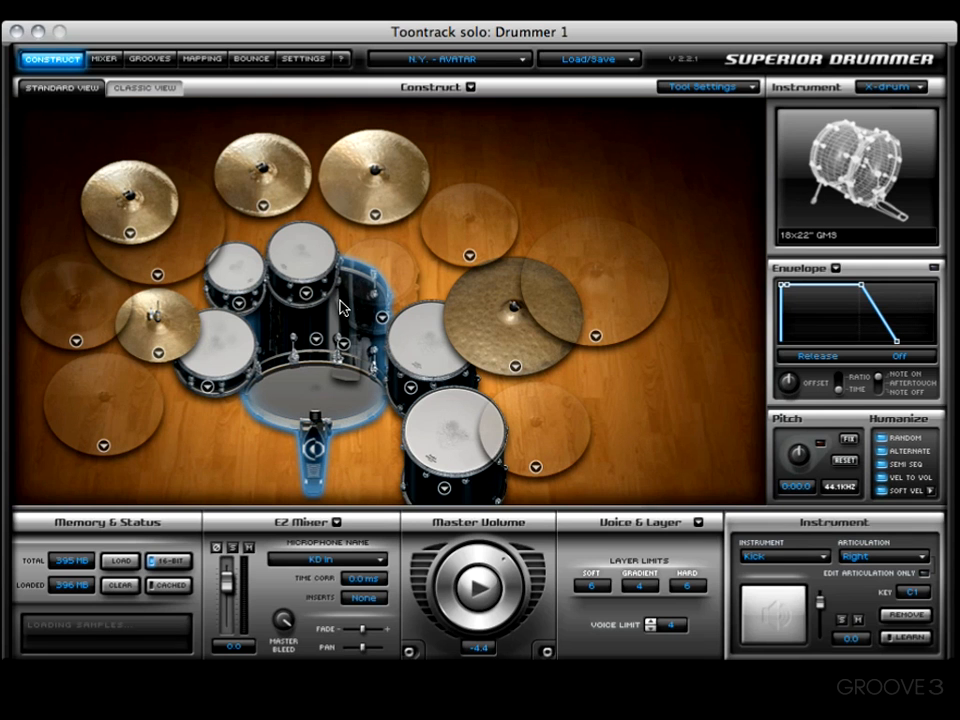
Start Save Project and enter FOR MY BUDDY as the project name.
left_click(581, 64)
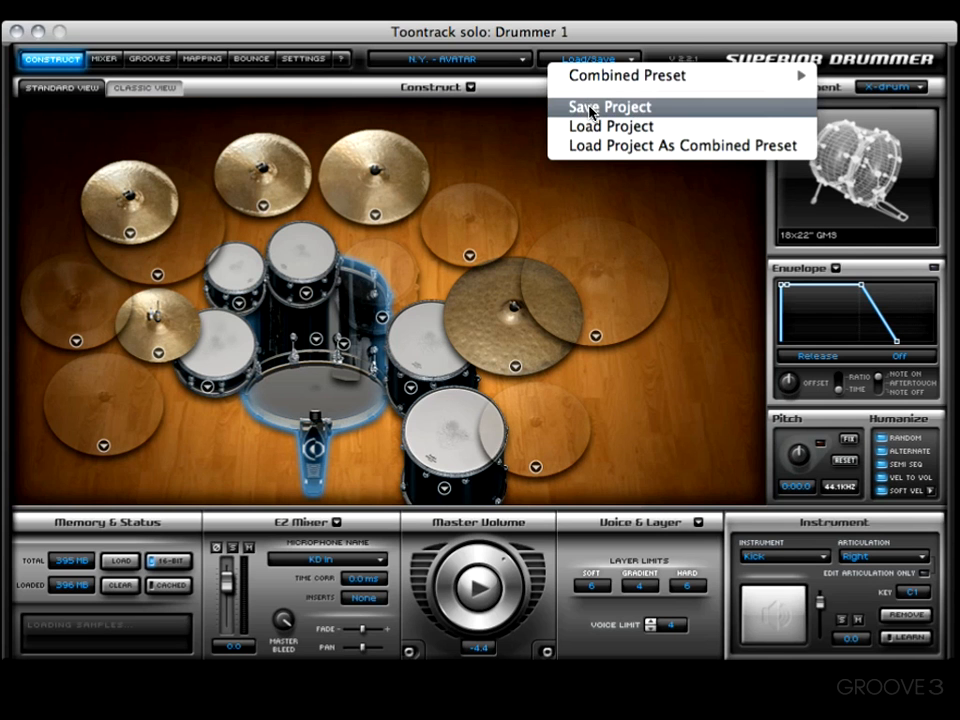
left_click(590, 108)
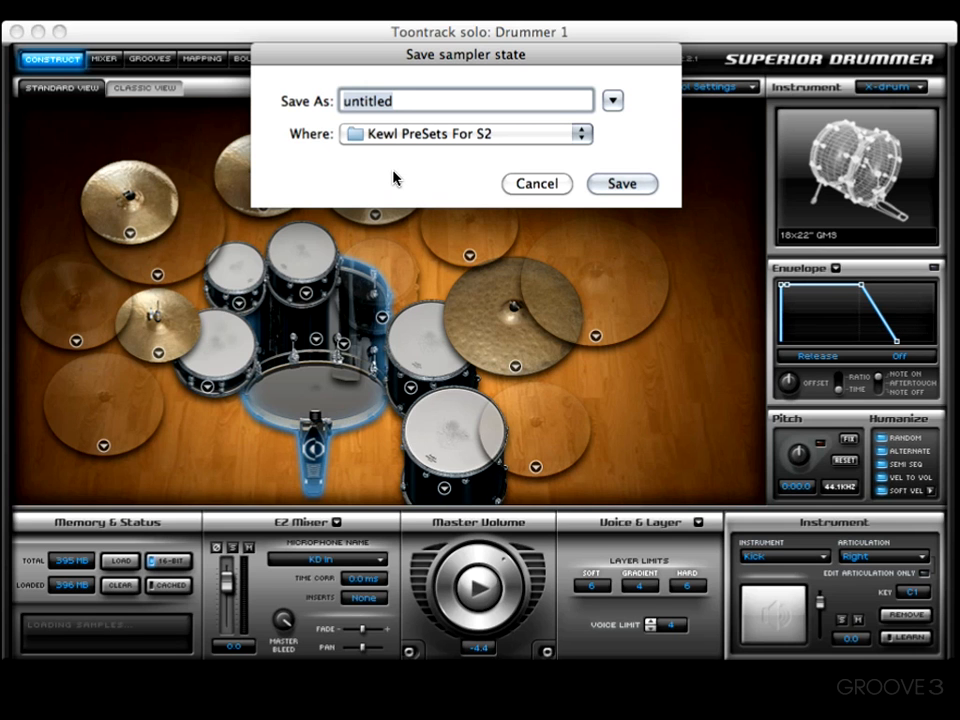
type("FOR MY BUDDY")
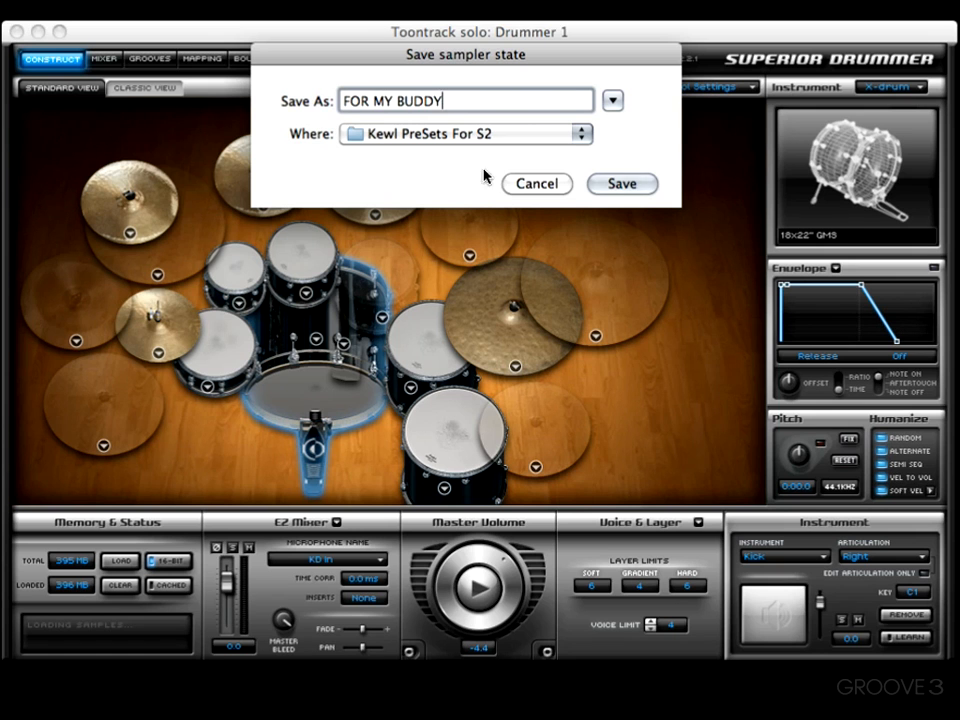
Save the FOR MY BUDDY project, then load the Lively Rock.s20 project.
left_click(625, 186)
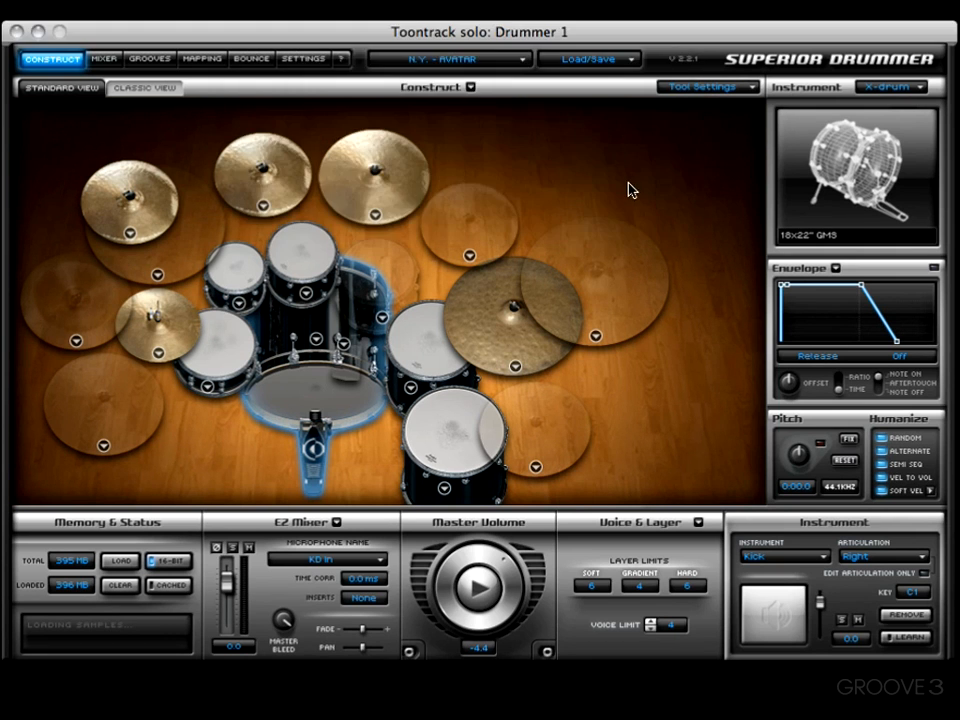
left_click(600, 63)
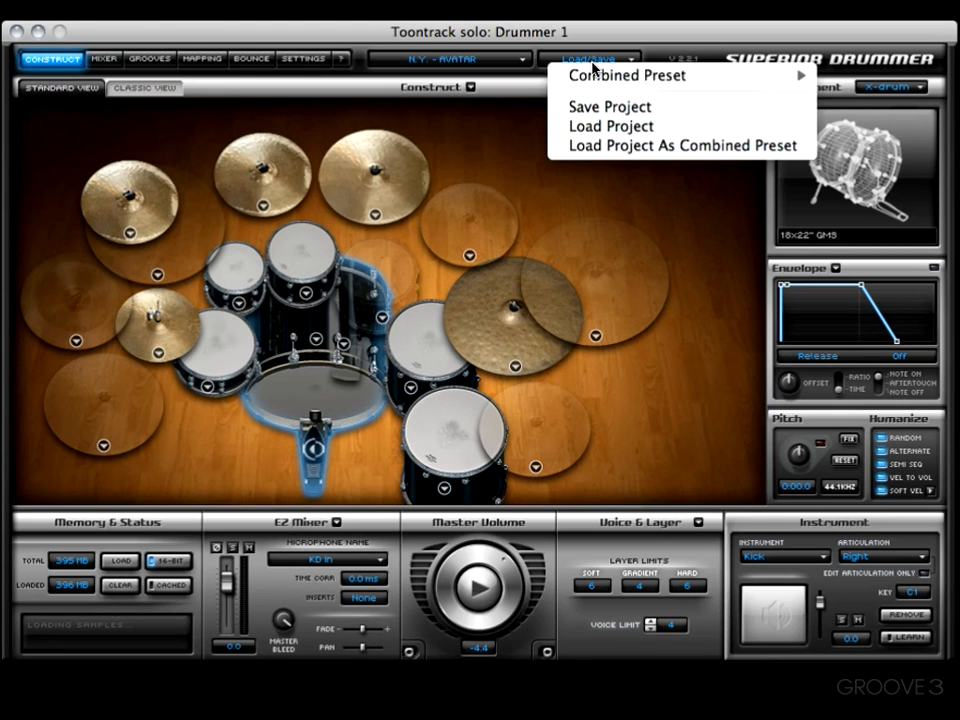
left_click(637, 127)
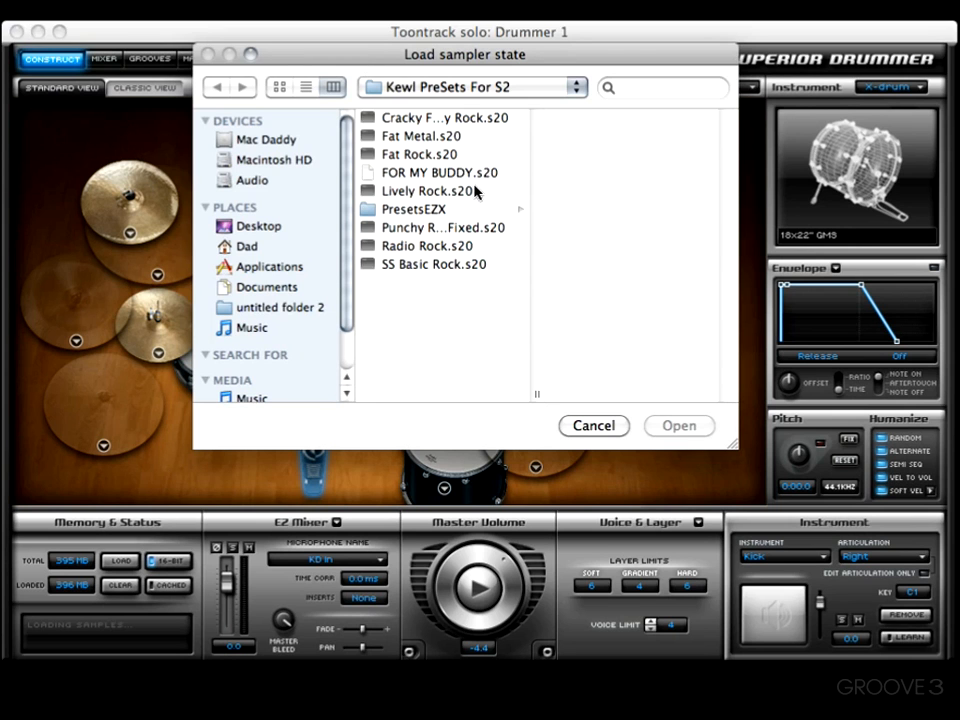
left_click(412, 192)
left_click(681, 428)
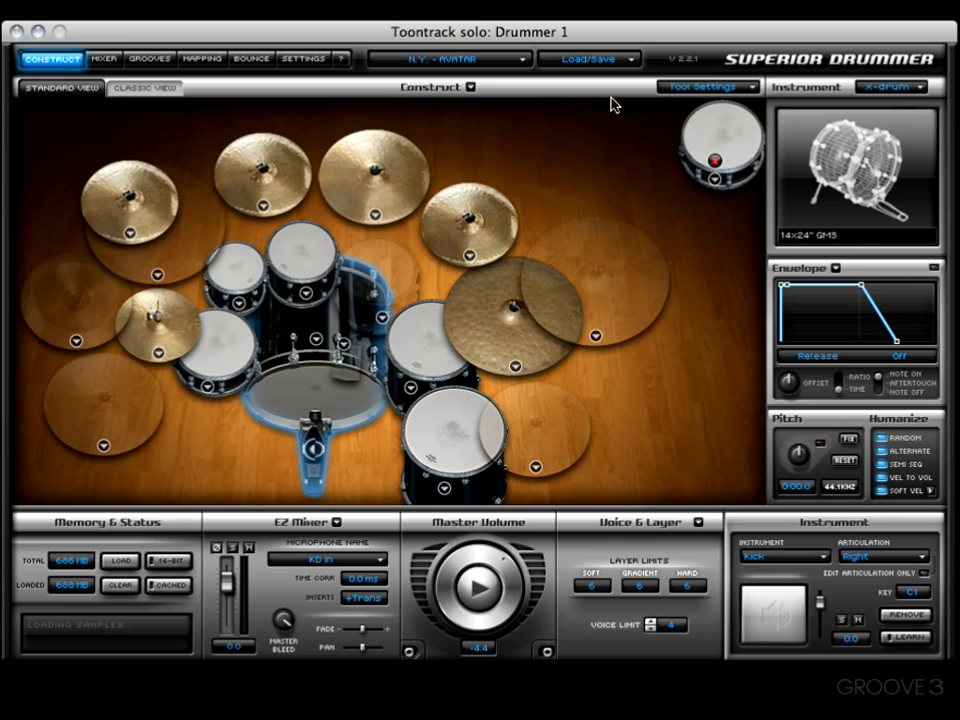
Load the saved user combined preset with all parts, restoring the earlier 542 MB kit.
left_click(617, 60)
mouse_move(649, 79)
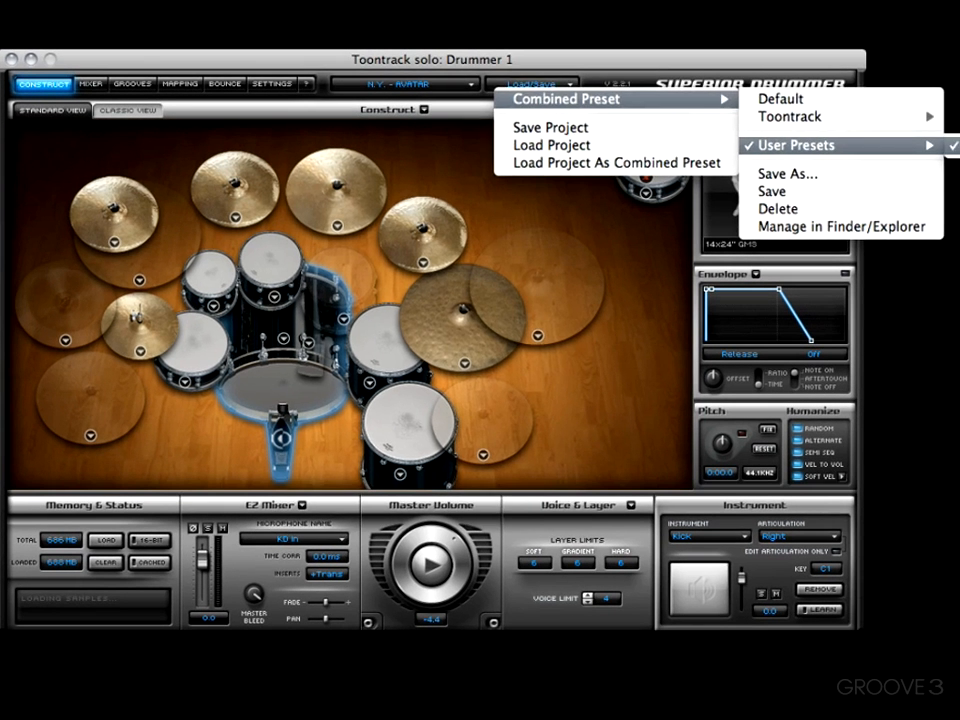
left_click(948, 148)
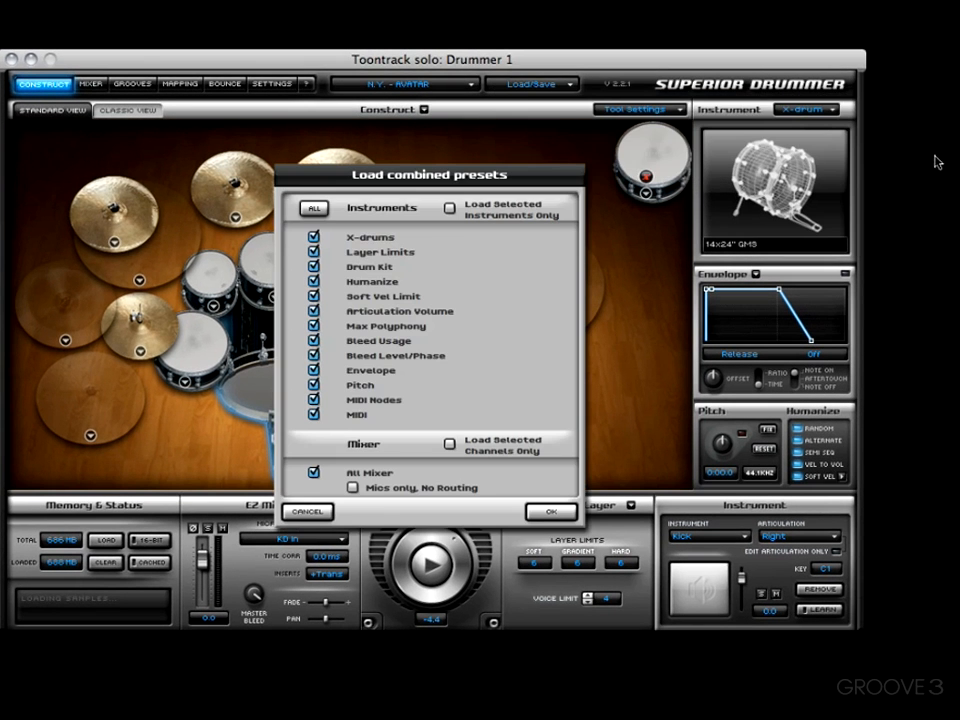
left_click(548, 510)
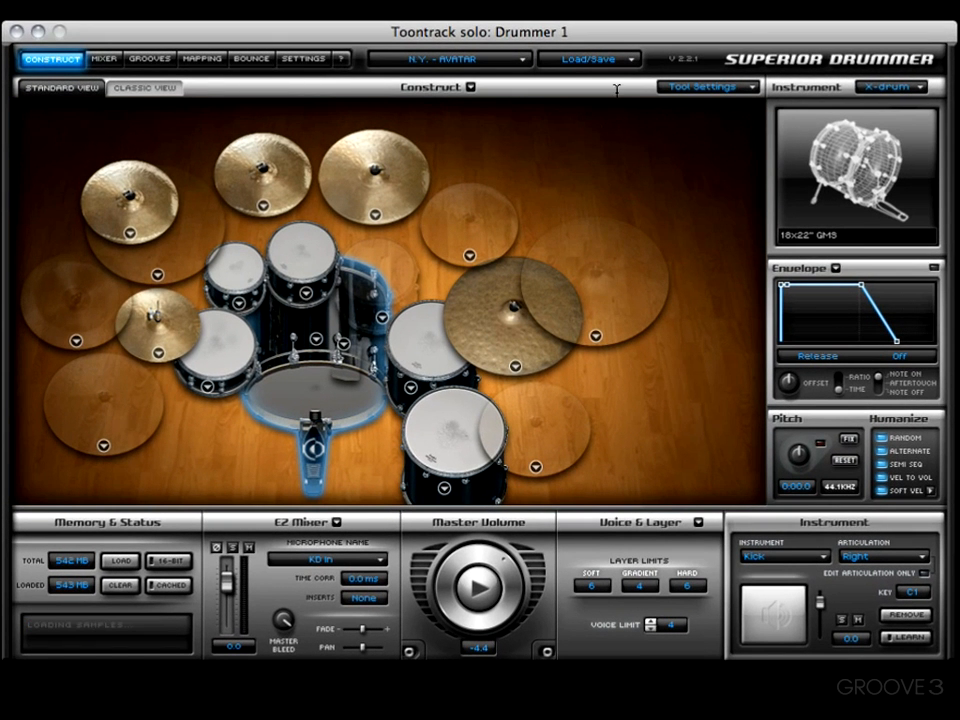
Open Fat Metal.s20 from Kewl PreSets For S2 as a combined preset.
left_click(600, 58)
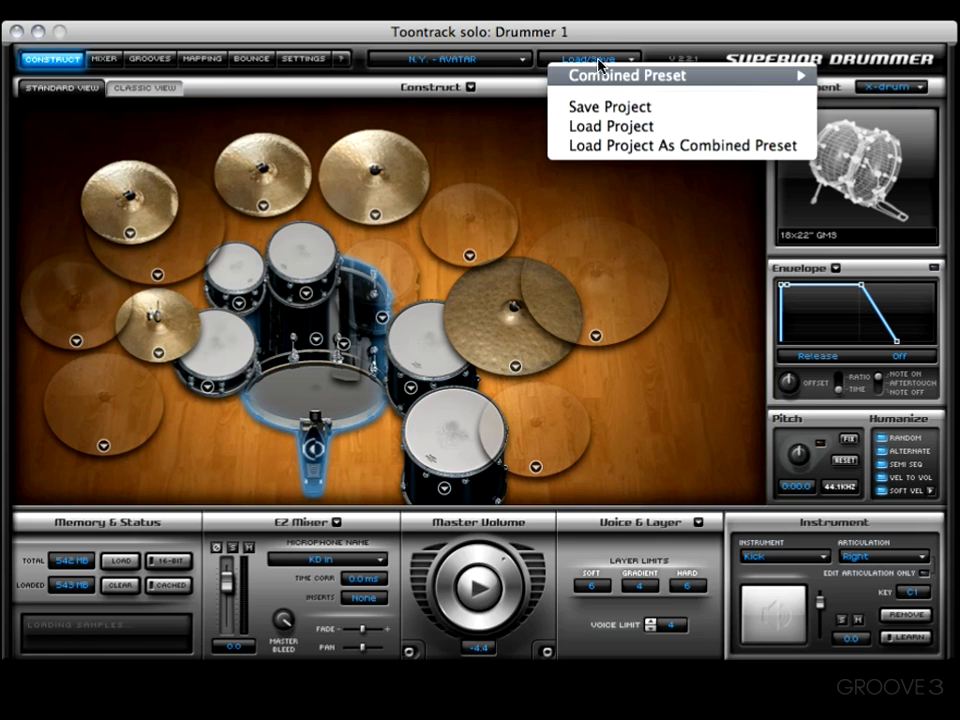
left_click(627, 147)
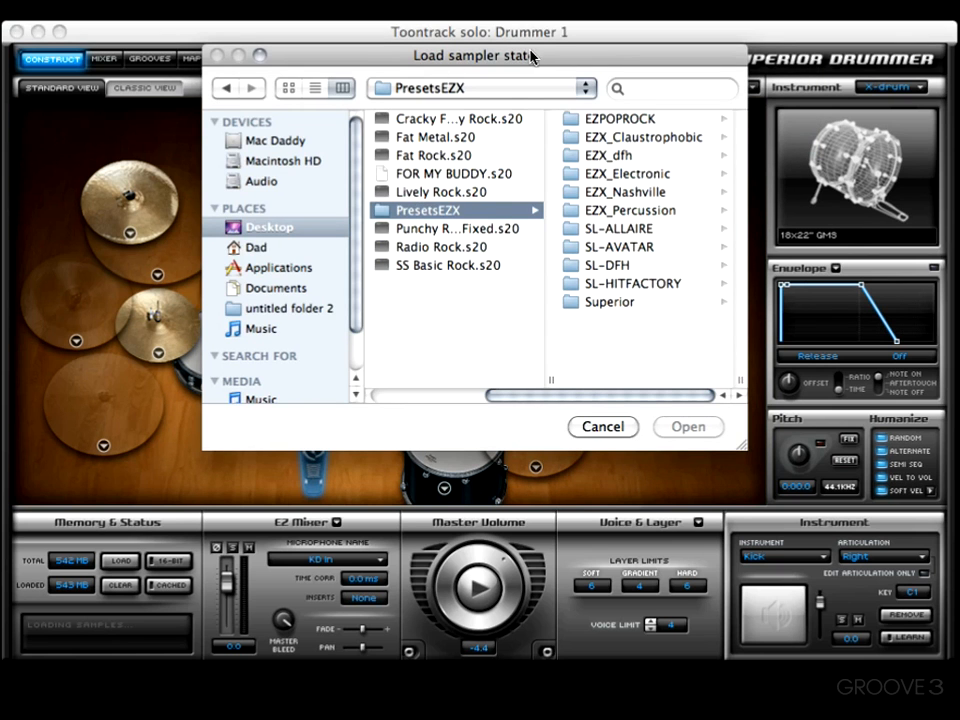
left_click(428, 146)
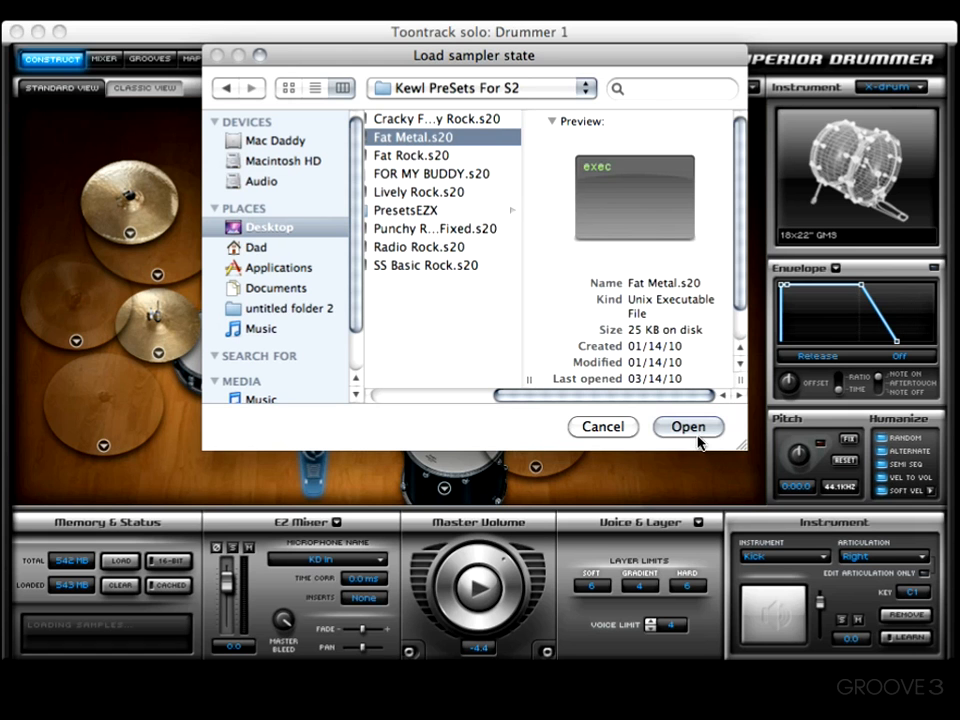
left_click(695, 440)
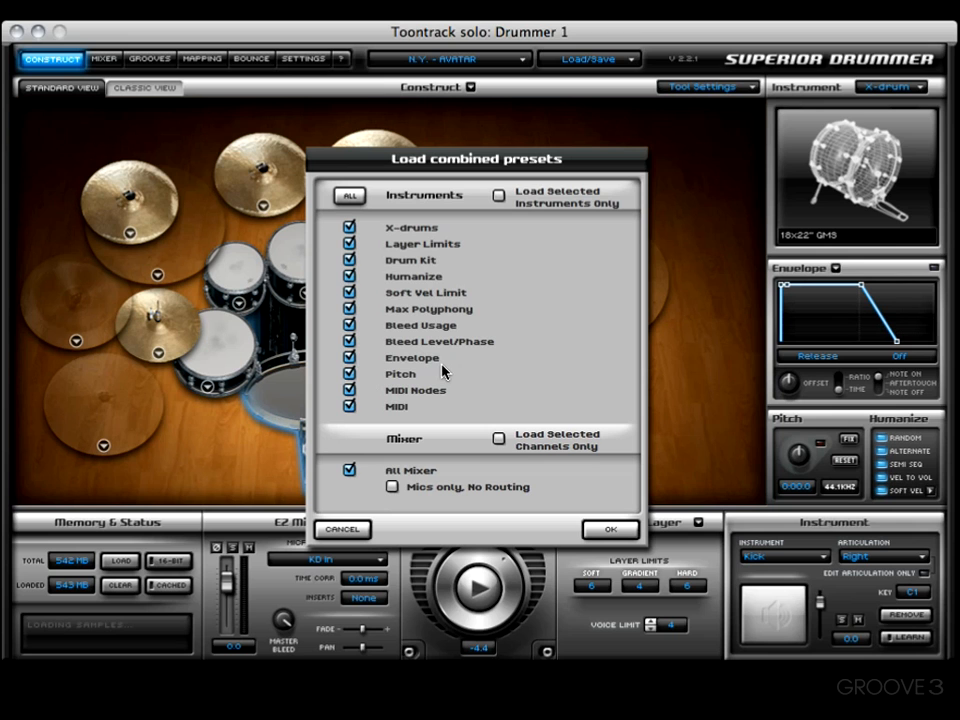
Load Fat Metal with Drum Kit and all other parts except Pitch ticked.
left_click(349, 260)
left_click(350, 262)
left_click(351, 374)
left_click(595, 540)
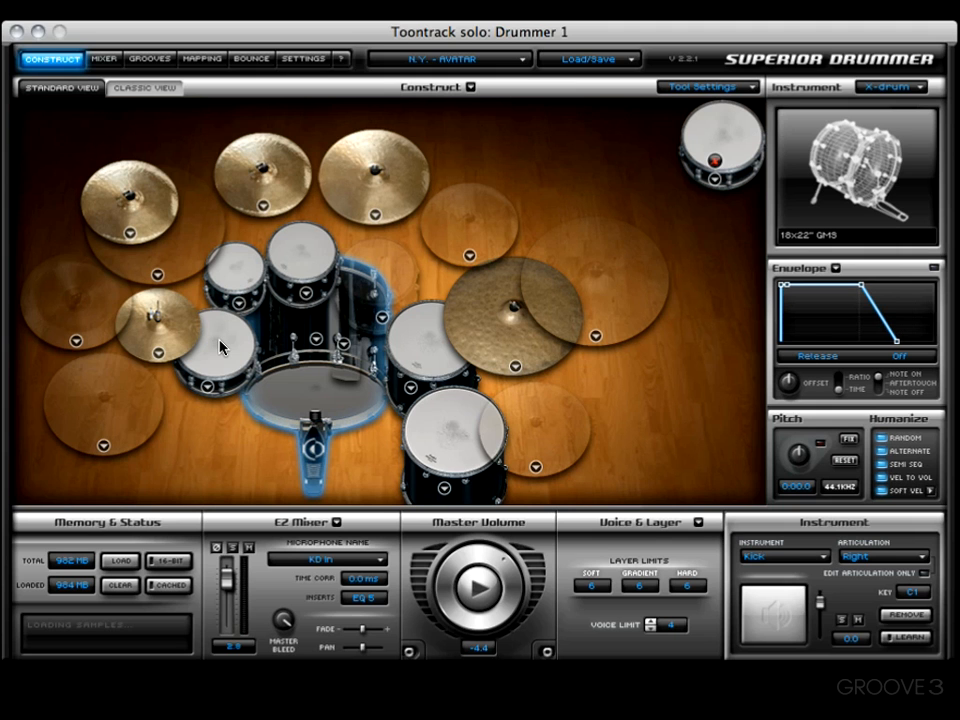
left_click(587, 60)
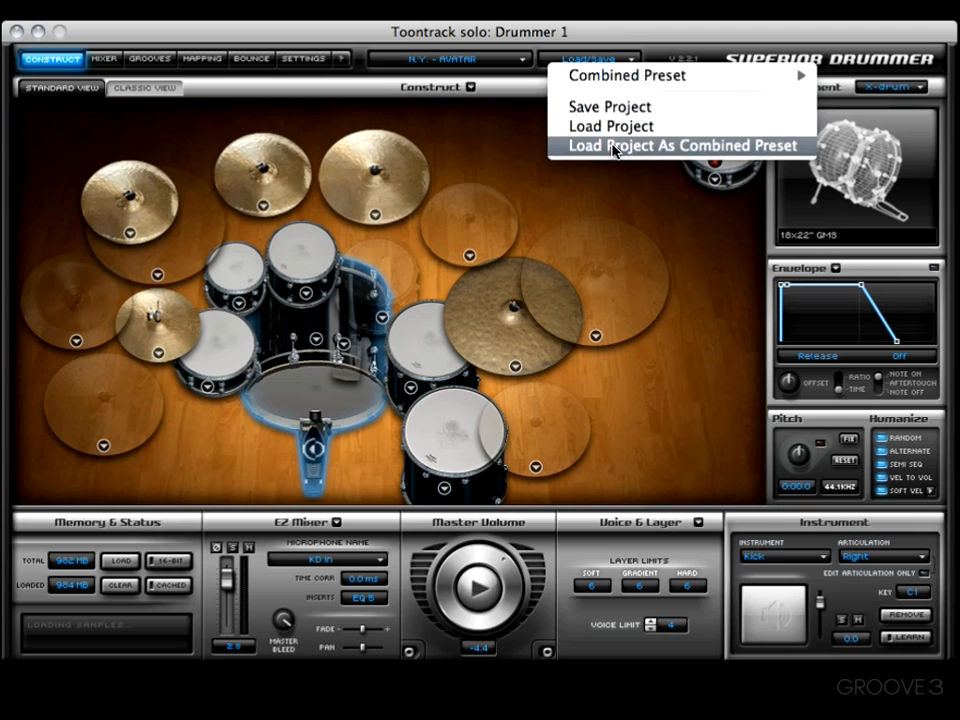
mouse_move(618, 80)
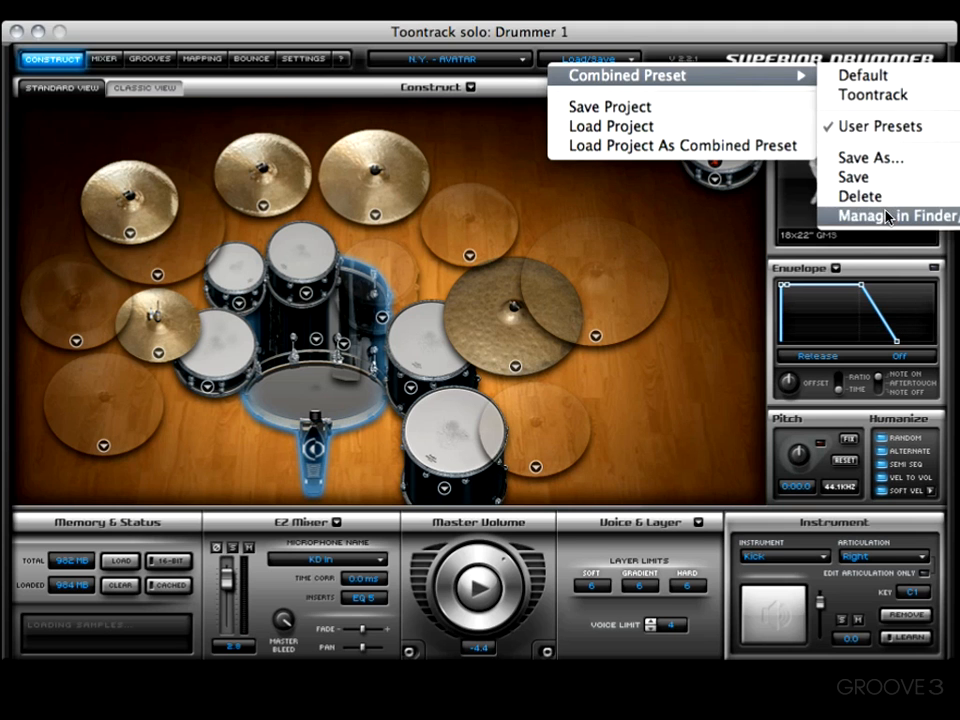
left_click(812, 232)
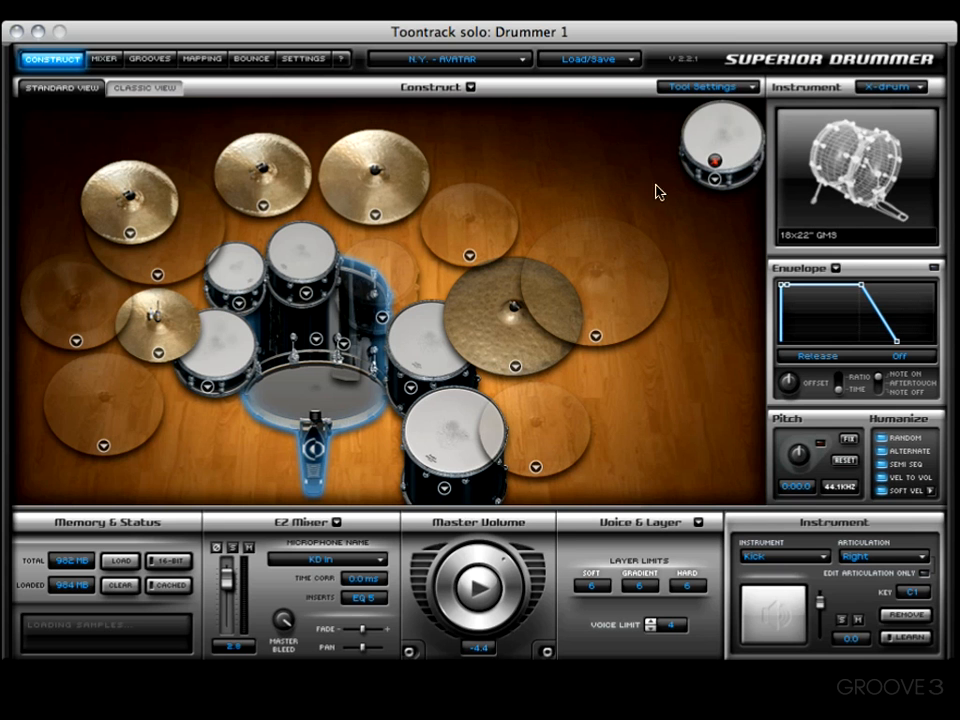